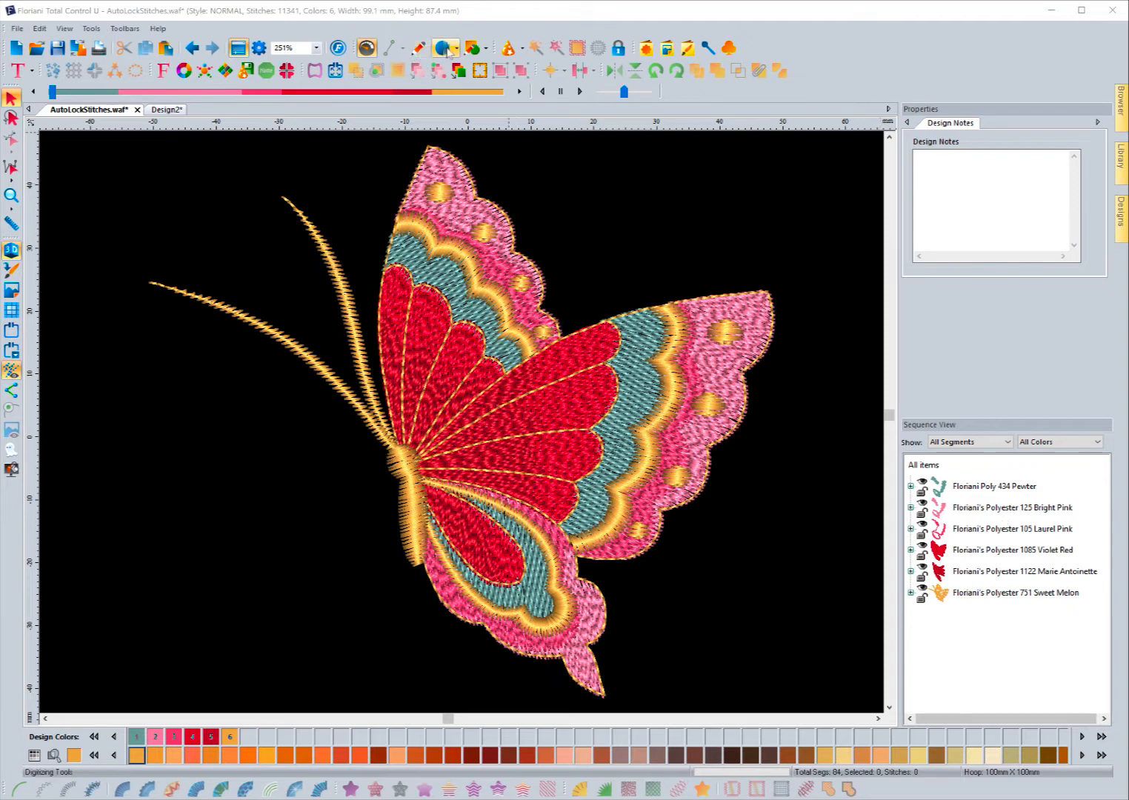
# Digitize a four-point single-run path in Floriani Poly 434 Pewter beside the butterfly's lower body, about 16.3 by 18.4 mm
pyautogui.click(445, 49)
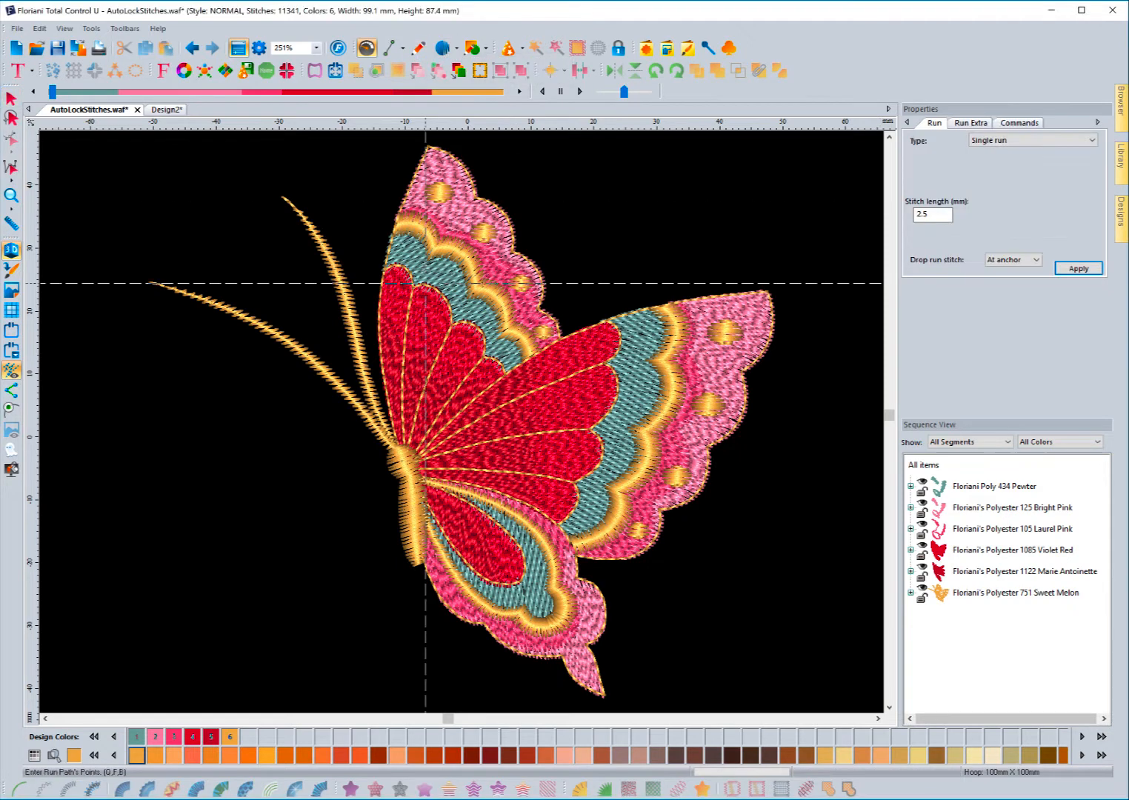
pyautogui.click(136, 736)
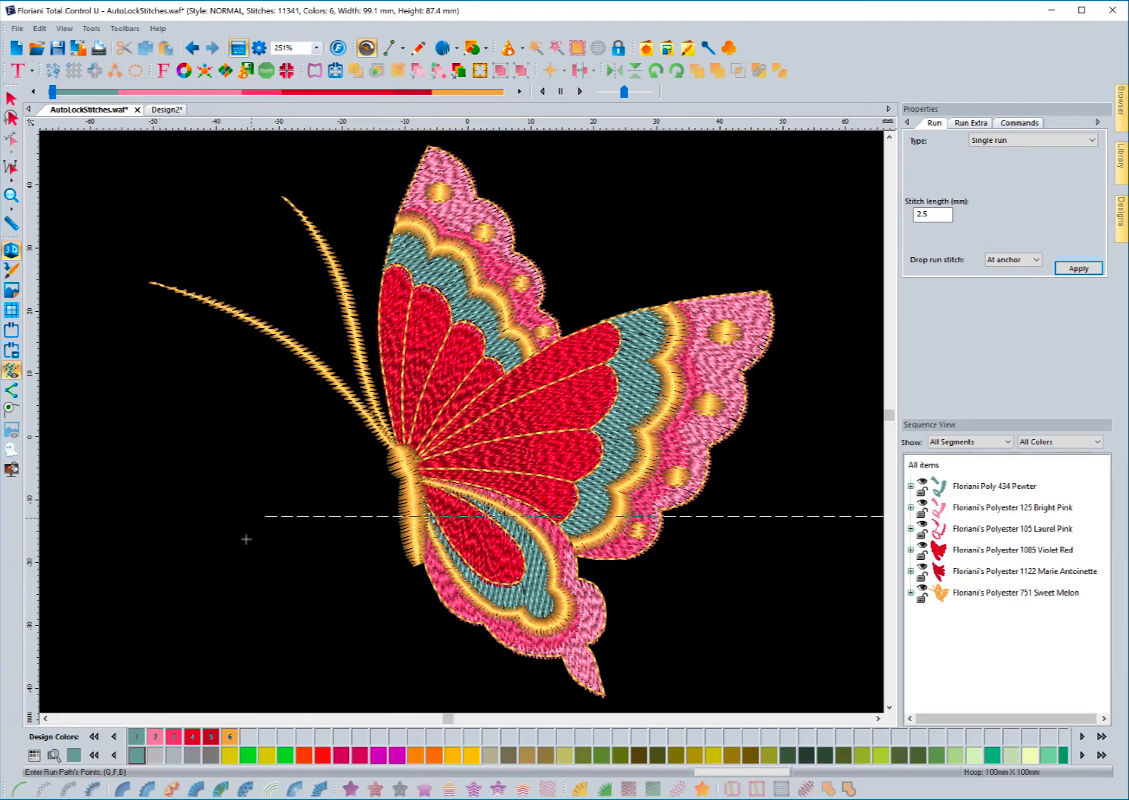
pyautogui.click(220, 575)
pyautogui.click(253, 514)
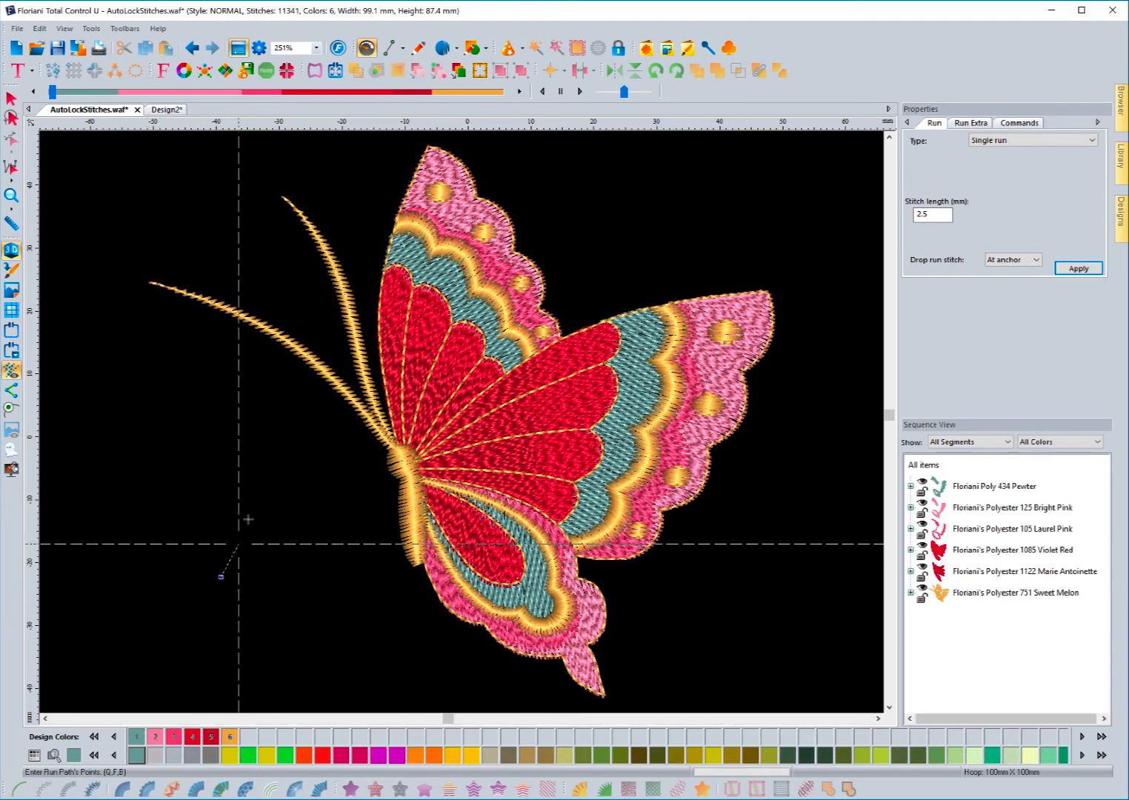
pyautogui.click(321, 582)
pyautogui.click(294, 630)
pyautogui.press('Return')
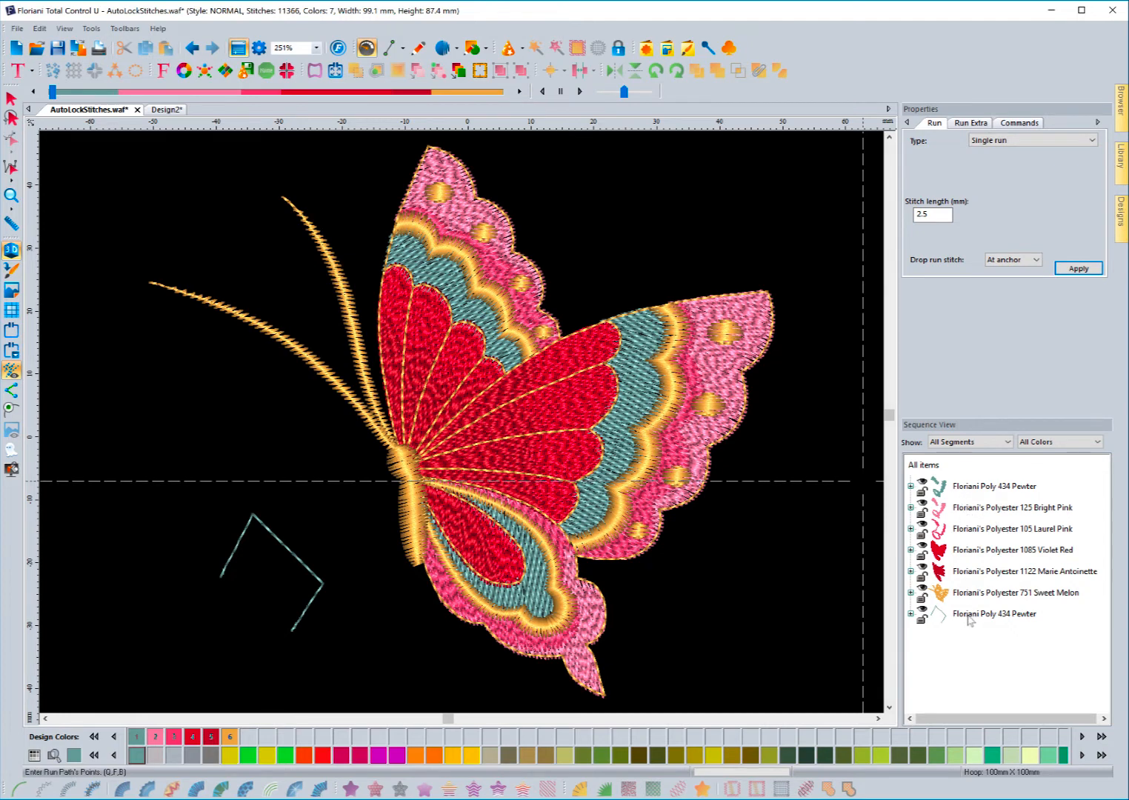
# Move the new Pewter run in the stitching sequence between the first and second Pewter fills
pyautogui.click(910, 487)
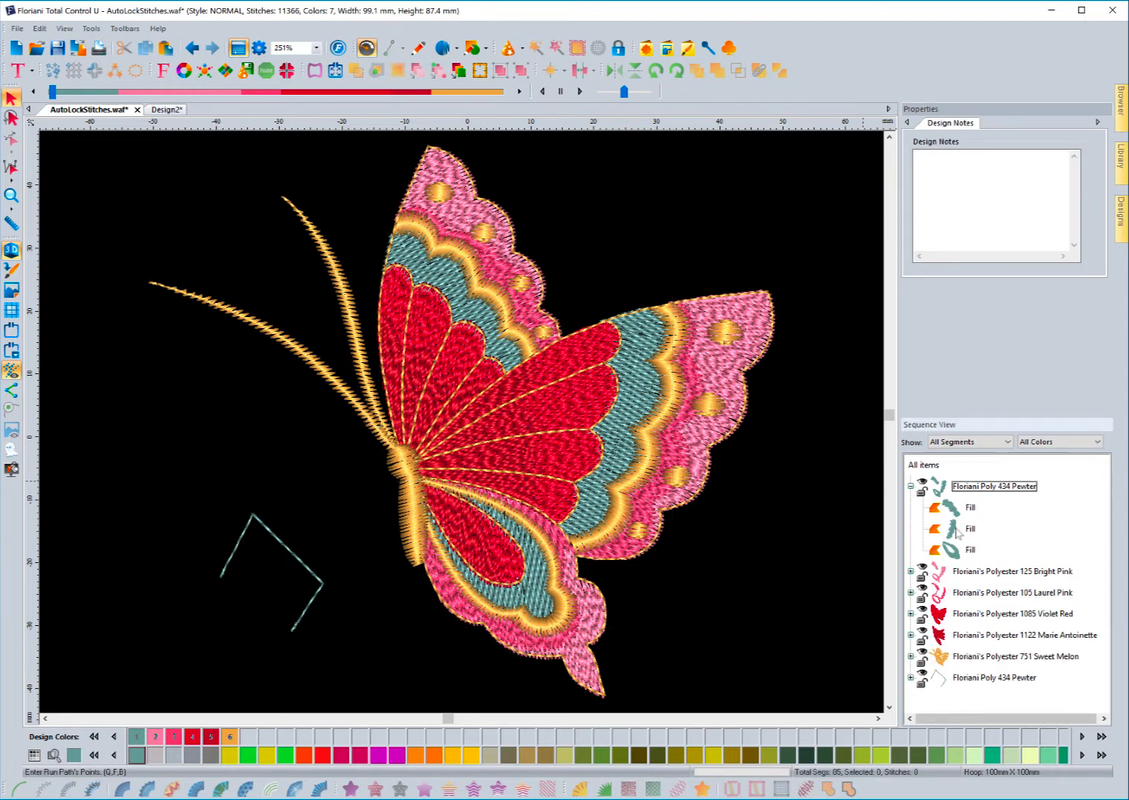
pyautogui.click(985, 679)
pyautogui.moveTo(985, 680); pyautogui.dragTo(949, 519)
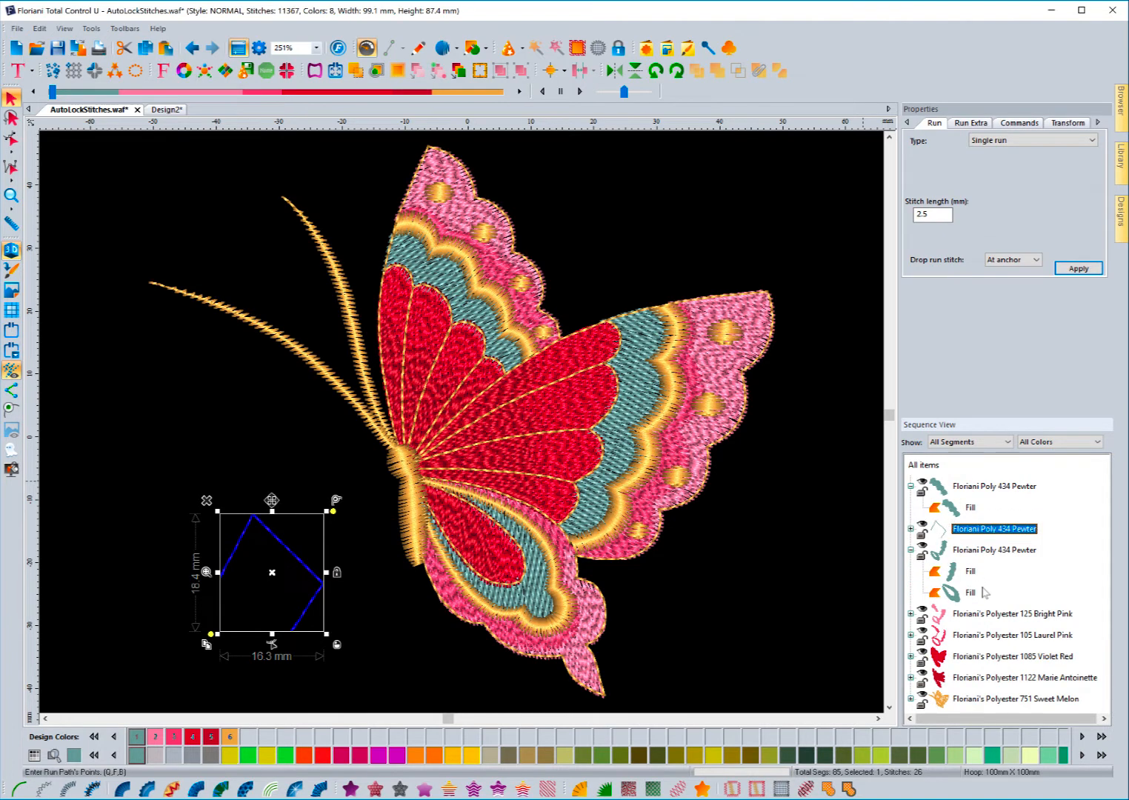
# Merge the three consecutive Floriani Poly 434 Pewter entries into one colour group and collapse it
pyautogui.click(963, 487)
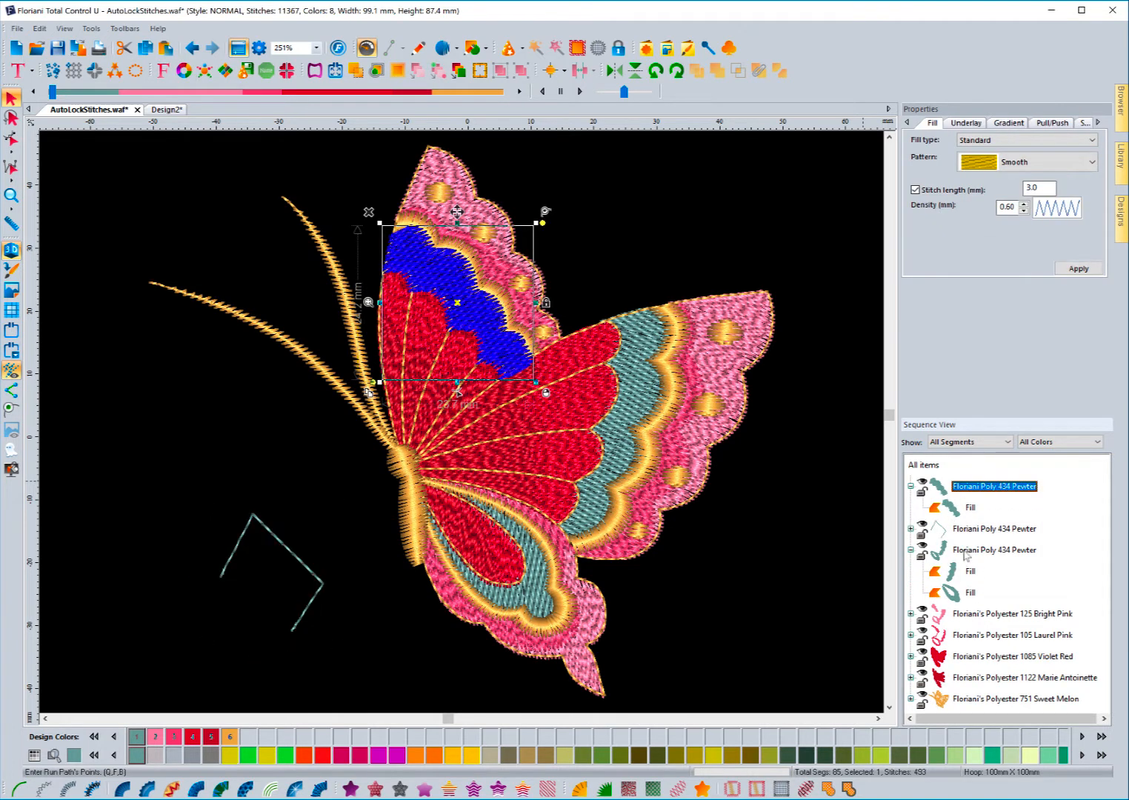
pyautogui.keyDown('shift'); pyautogui.click(965, 551); pyautogui.keyUp('shift')
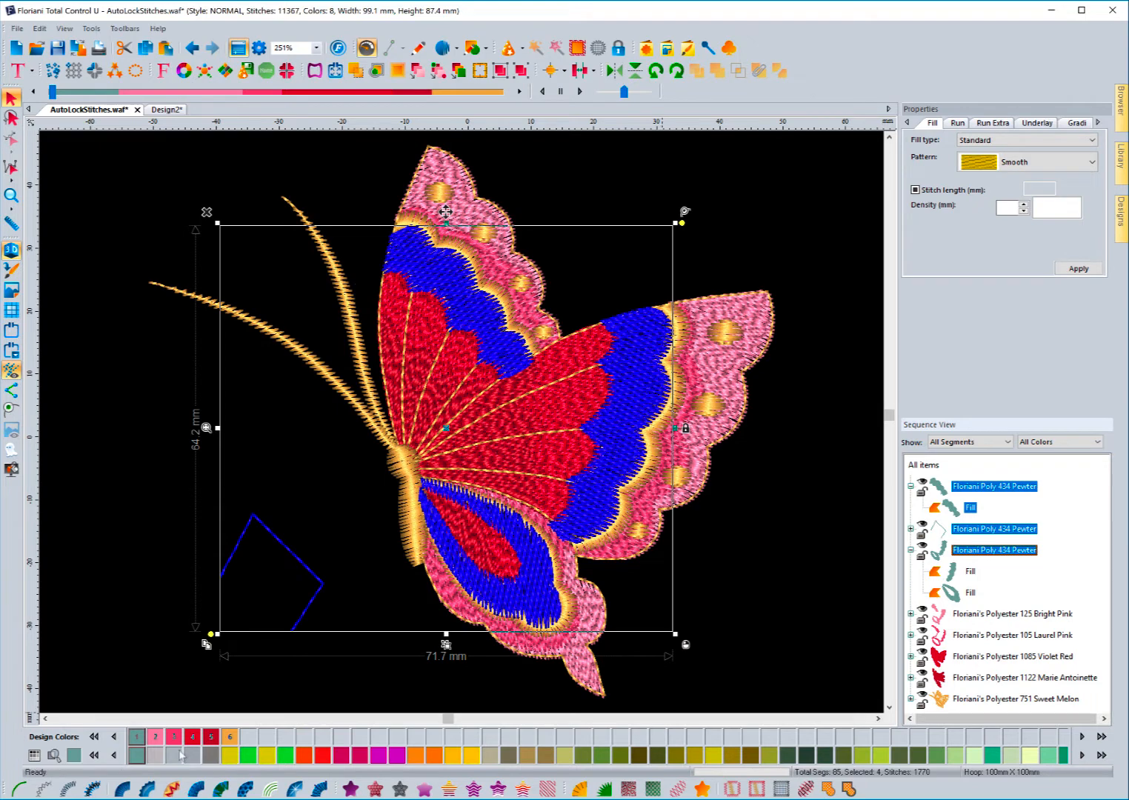
pyautogui.click(629, 607)
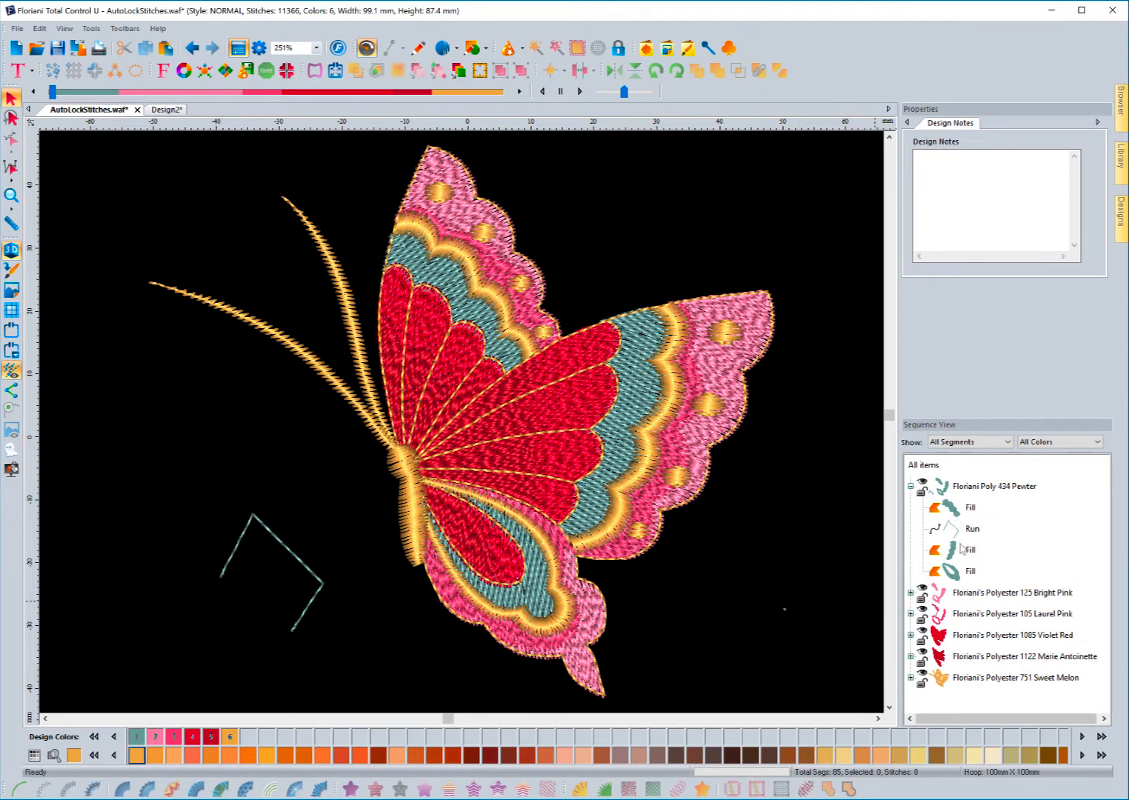
pyautogui.click(911, 487)
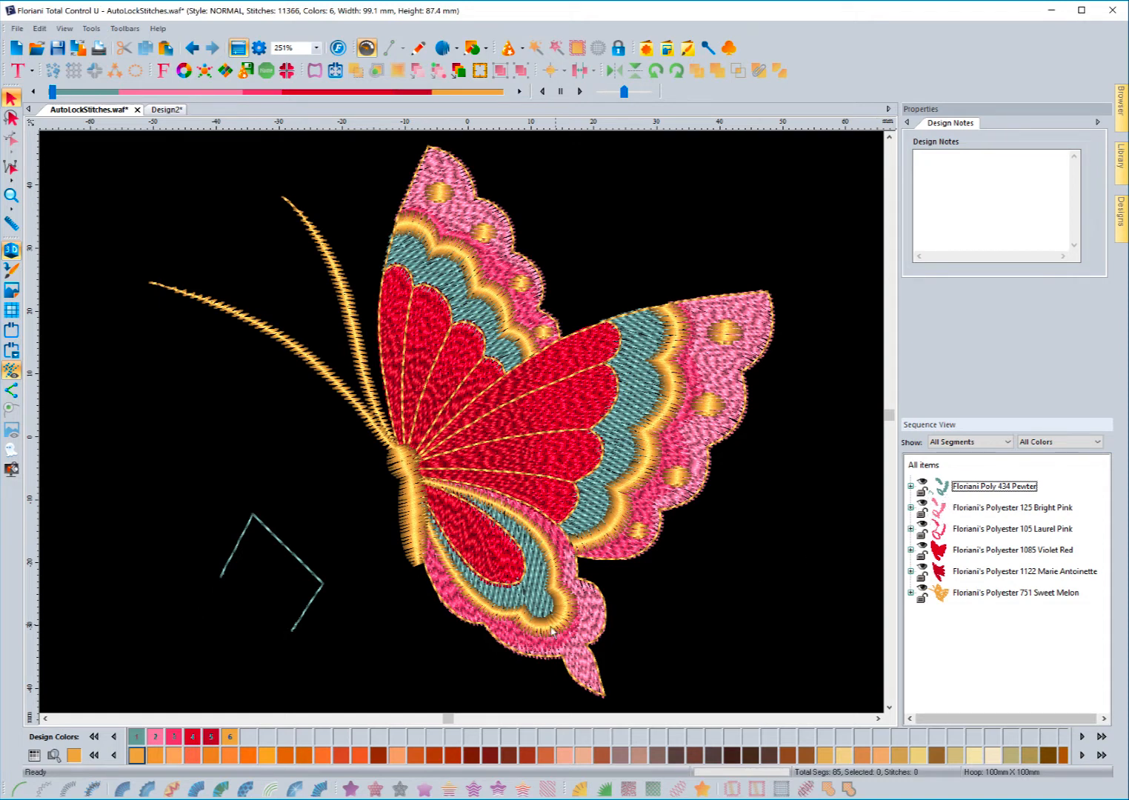
# Delete the angular Pewter run beside the butterfly and clear the selection
pyautogui.click(308, 609)
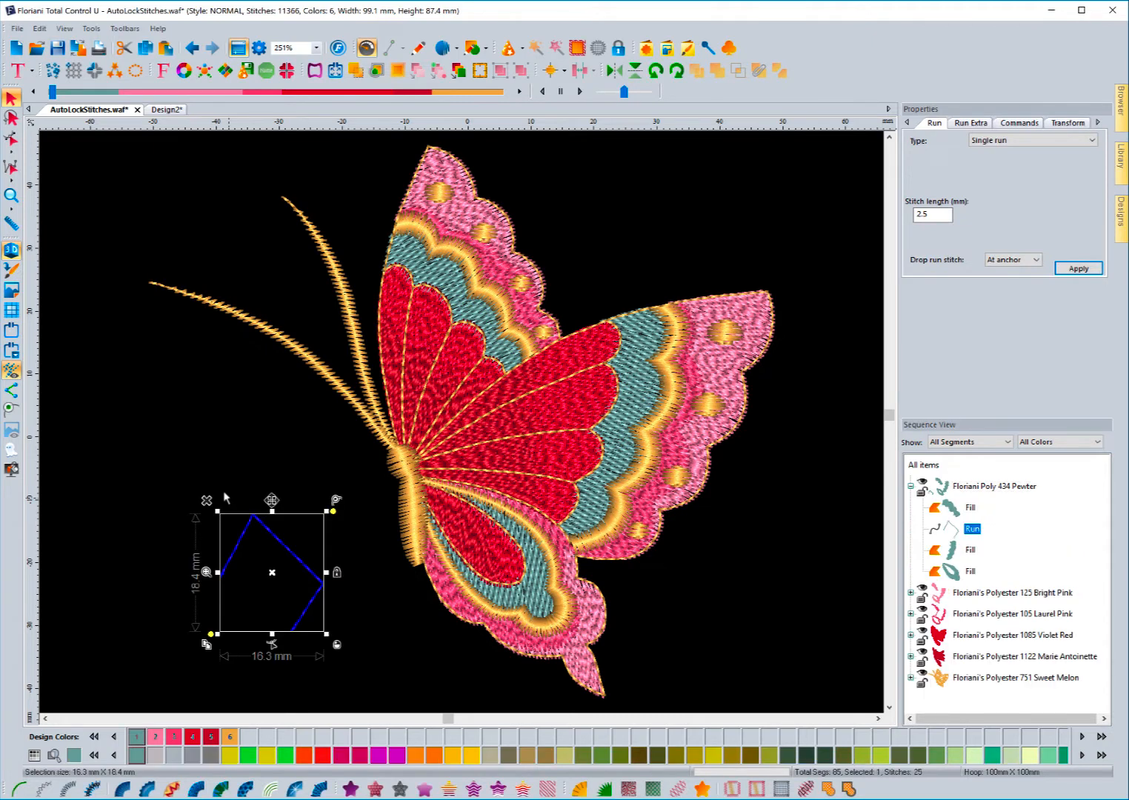
pyautogui.click(208, 500)
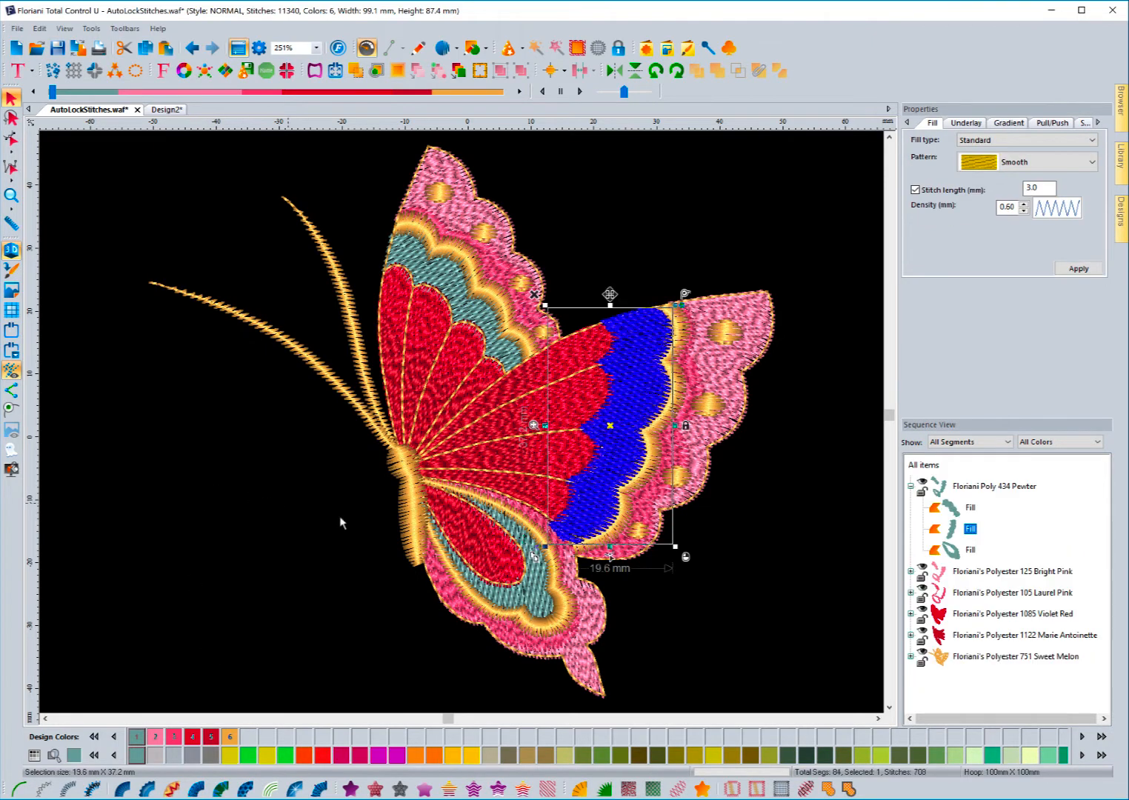
pyautogui.click(696, 612)
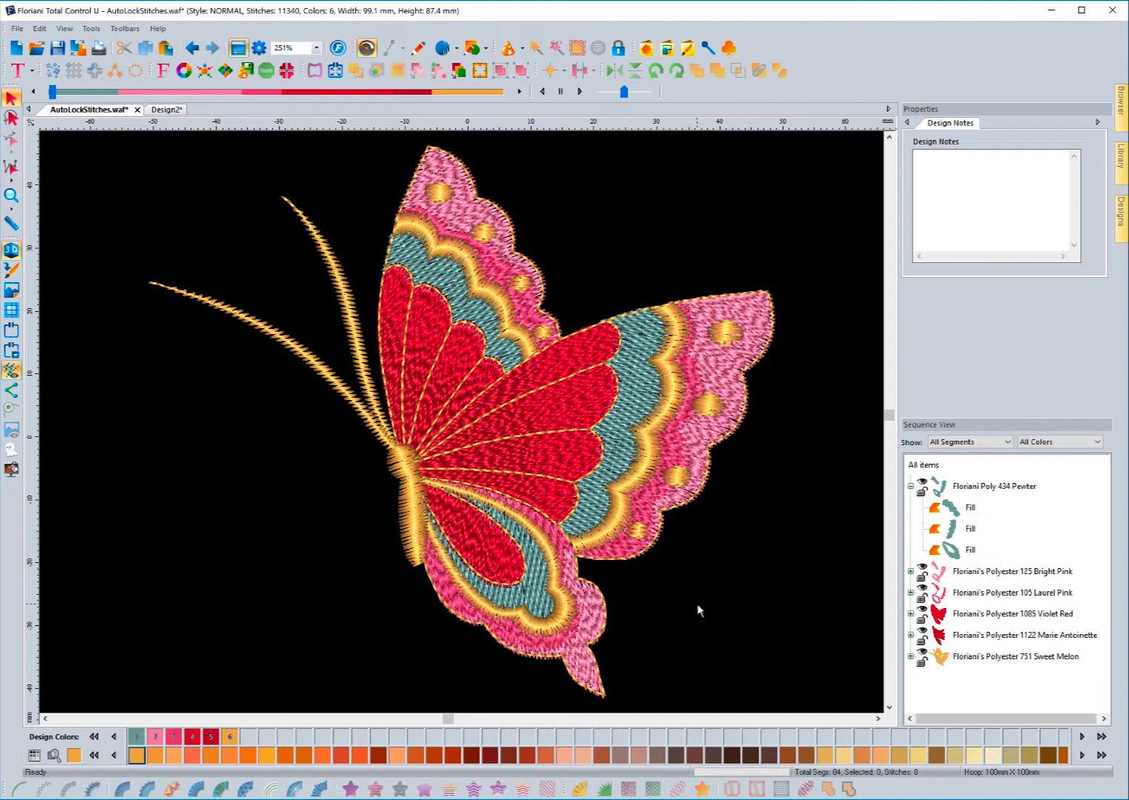
# Examine the Digitize Path placement options for the first Pewter fill and the stitching order of the three Pewter fills
pyautogui.click(955, 510)
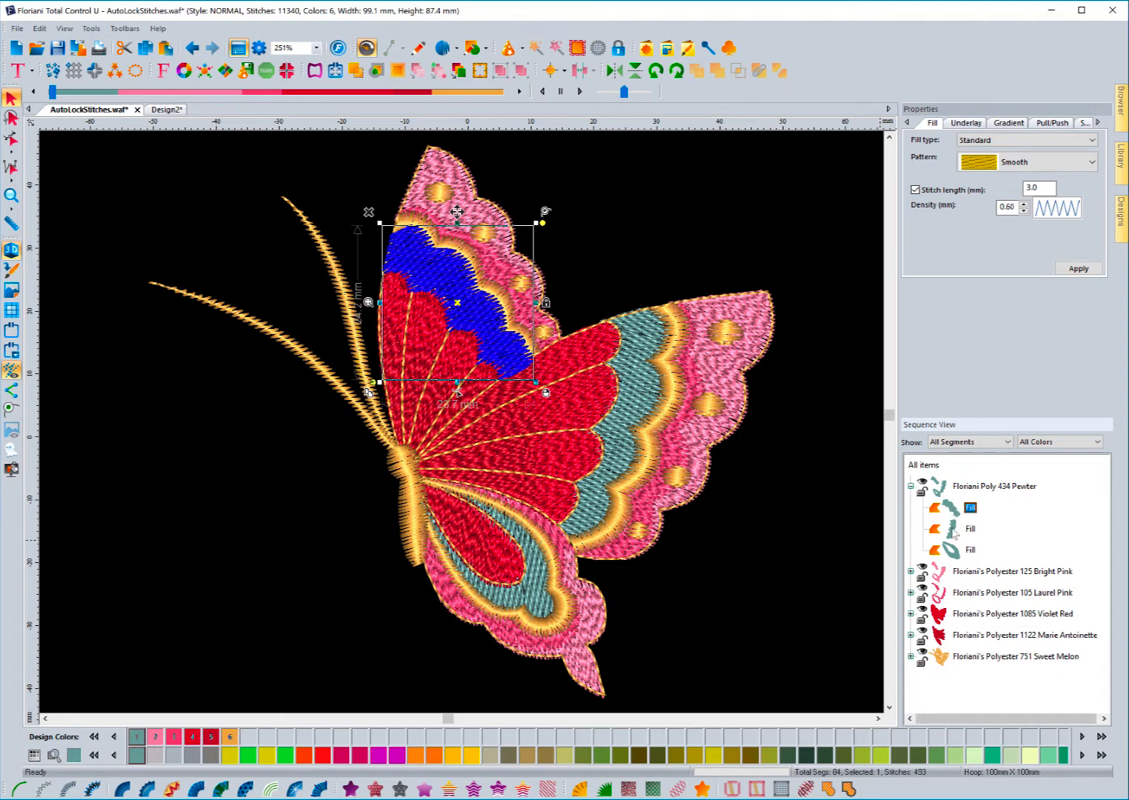
pyautogui.rightClick(521, 365)
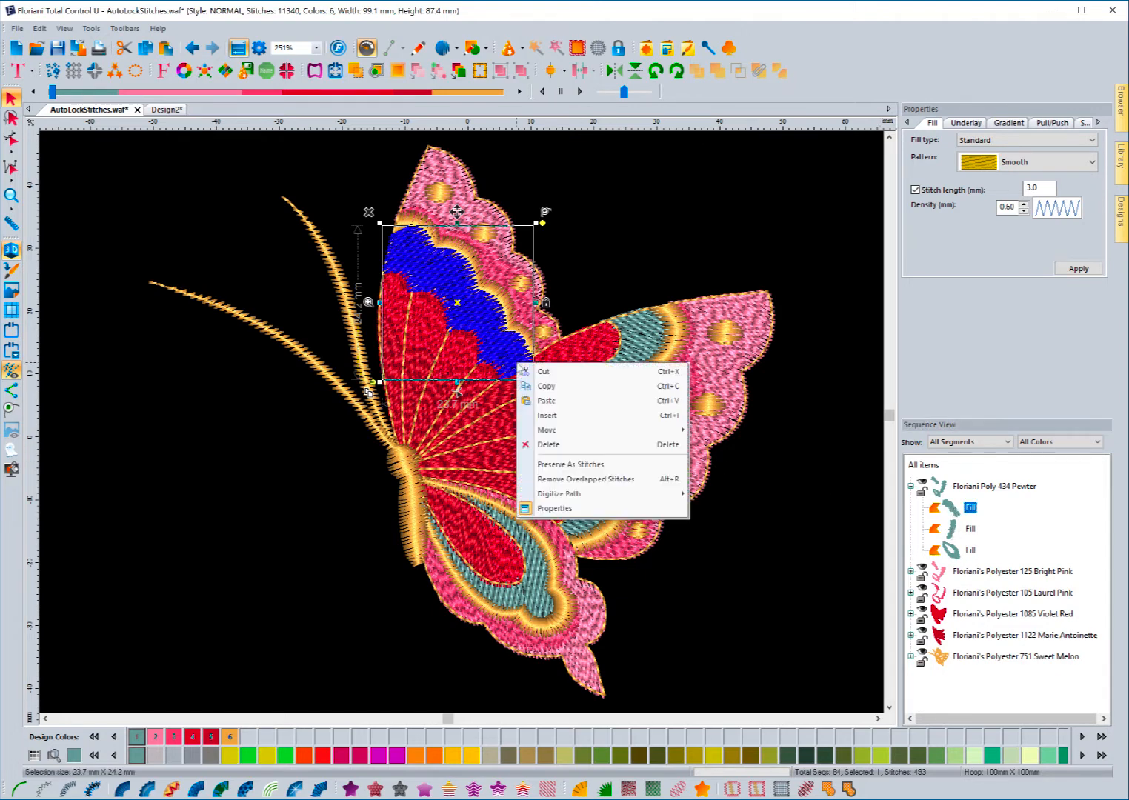
pyautogui.moveTo(651, 494)
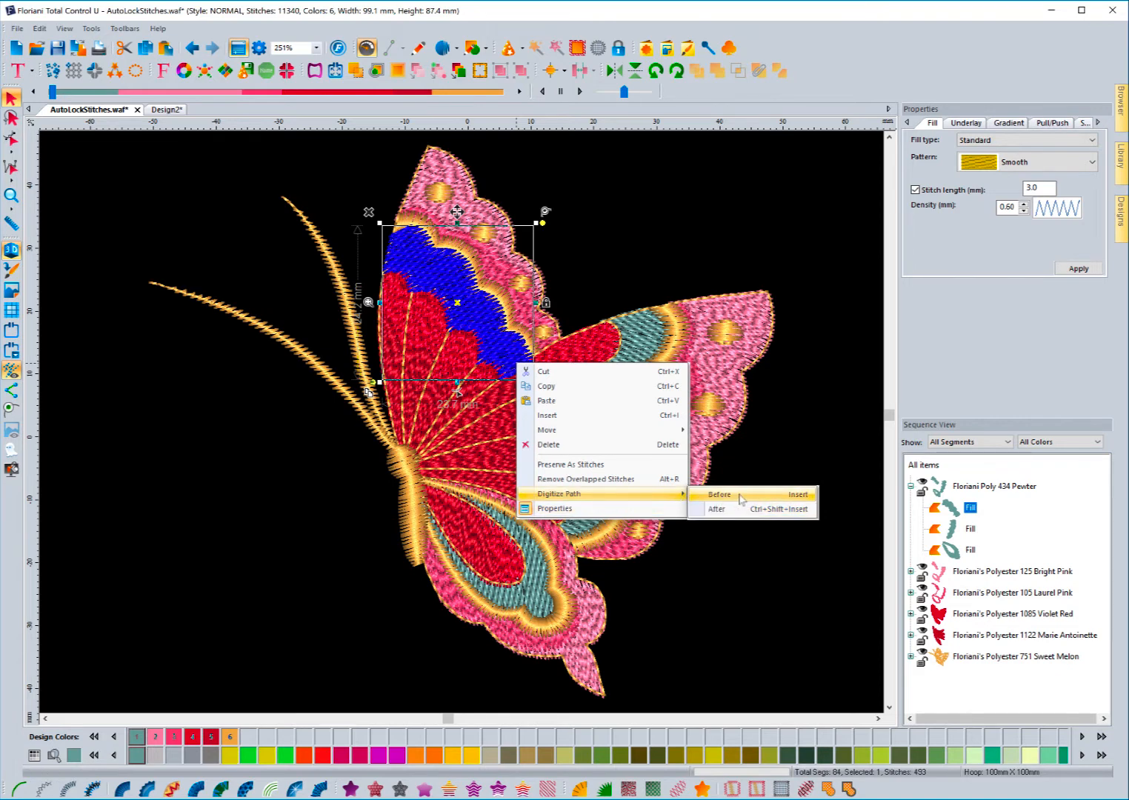
pyautogui.click(963, 529)
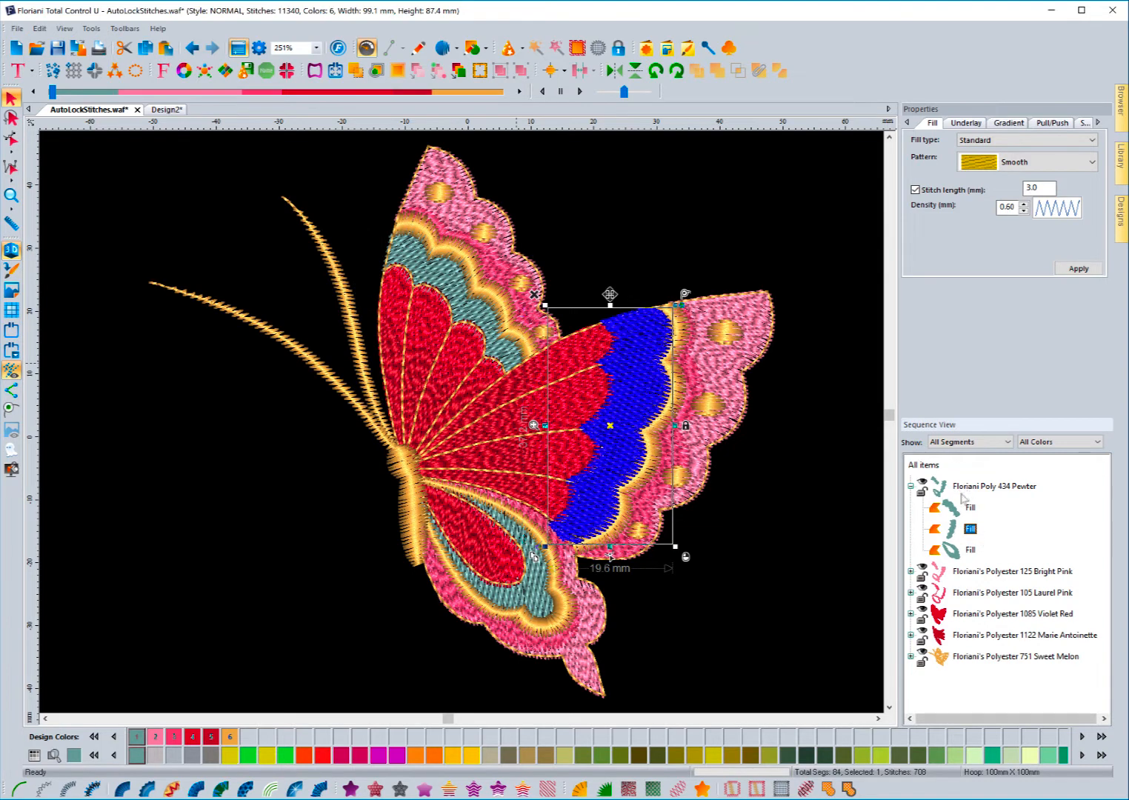
pyautogui.click(959, 554)
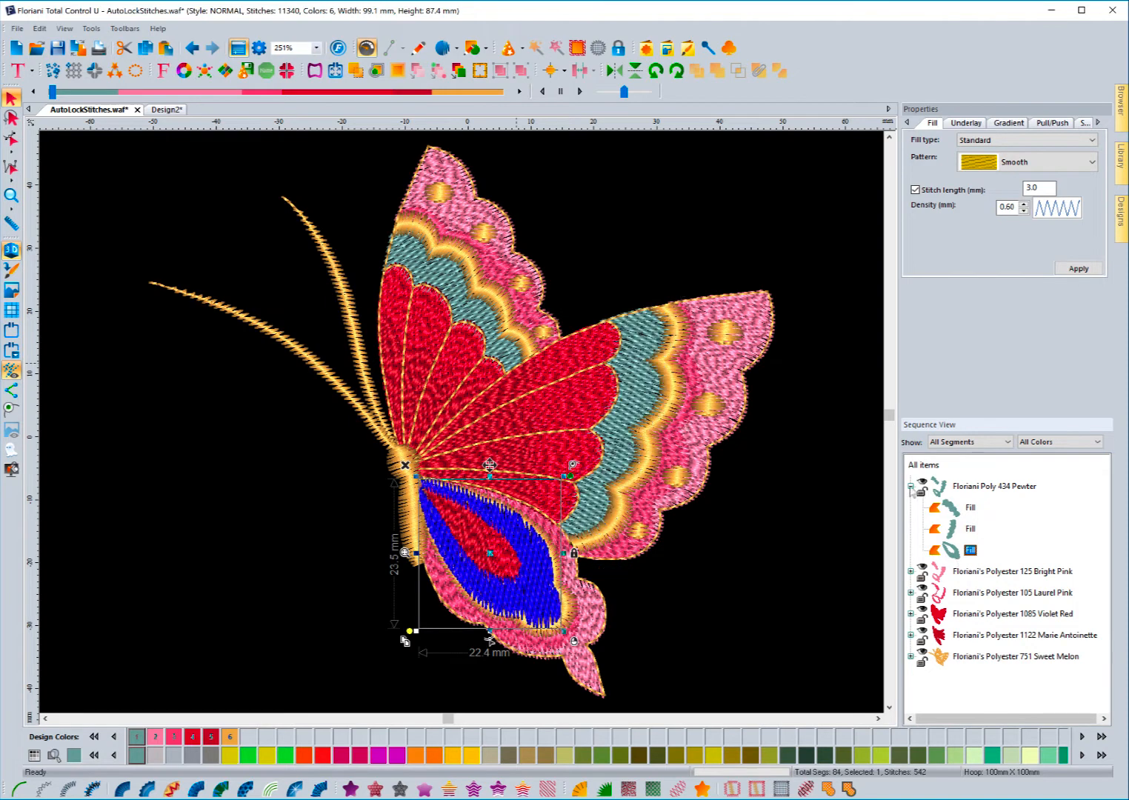
pyautogui.click(910, 486)
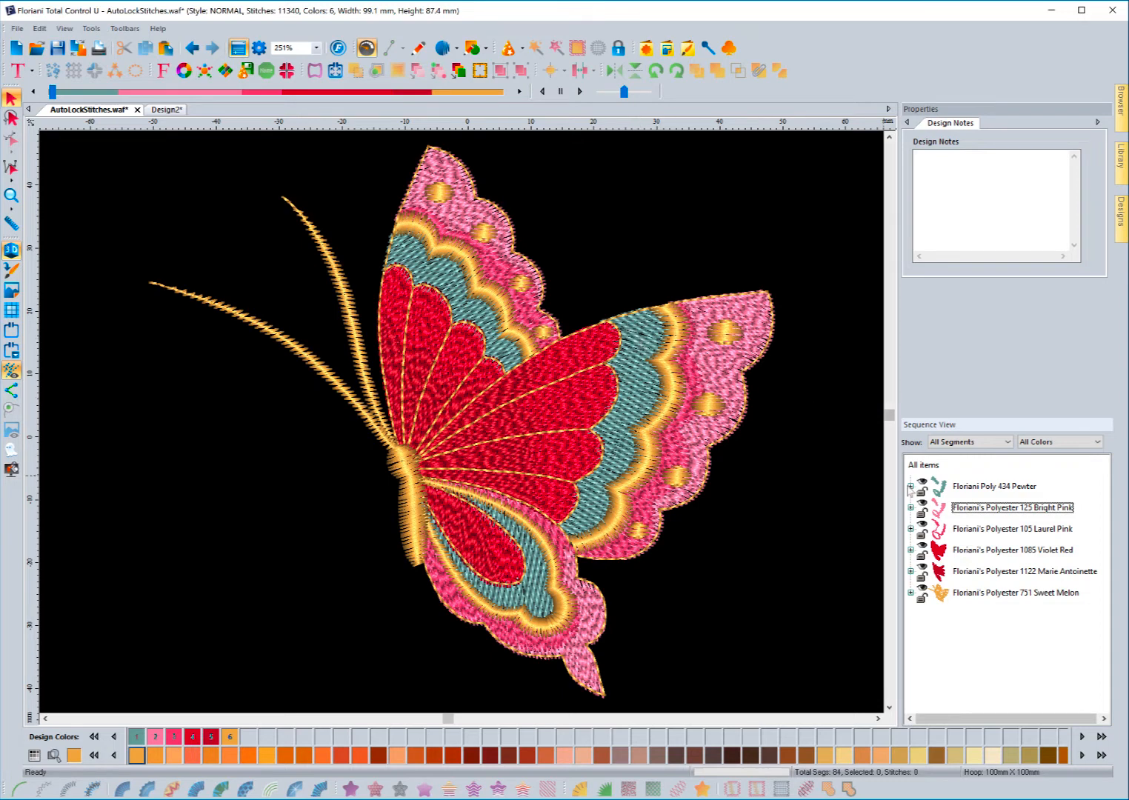
# Examine the entry and exit points of the first and second Pewter fills in outline editing mode
pyautogui.click(910, 485)
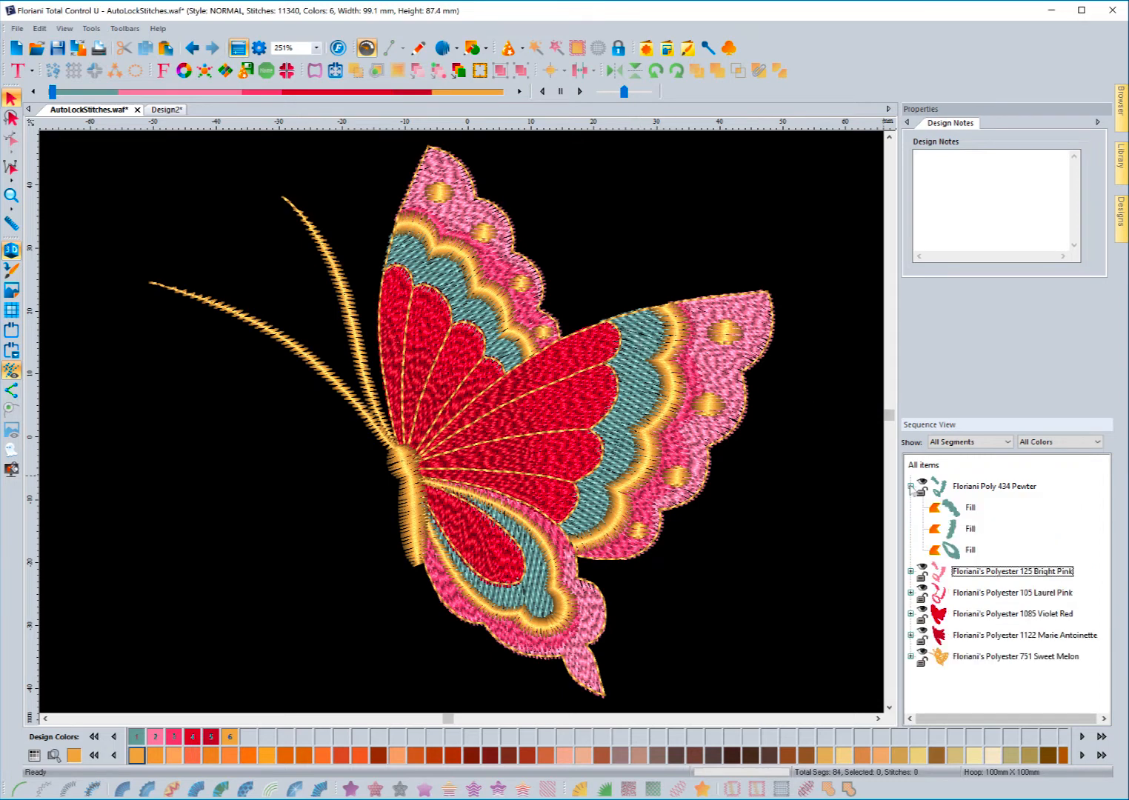
pyautogui.click(970, 510)
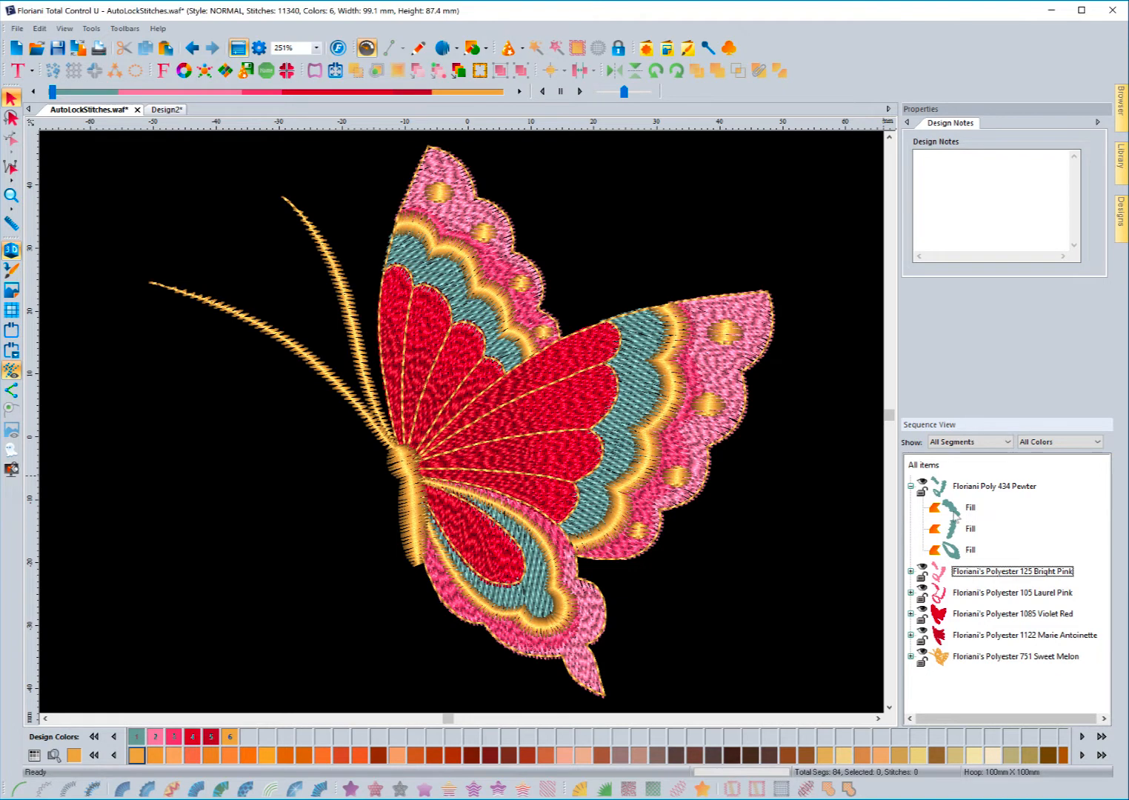
pyautogui.click(457, 394)
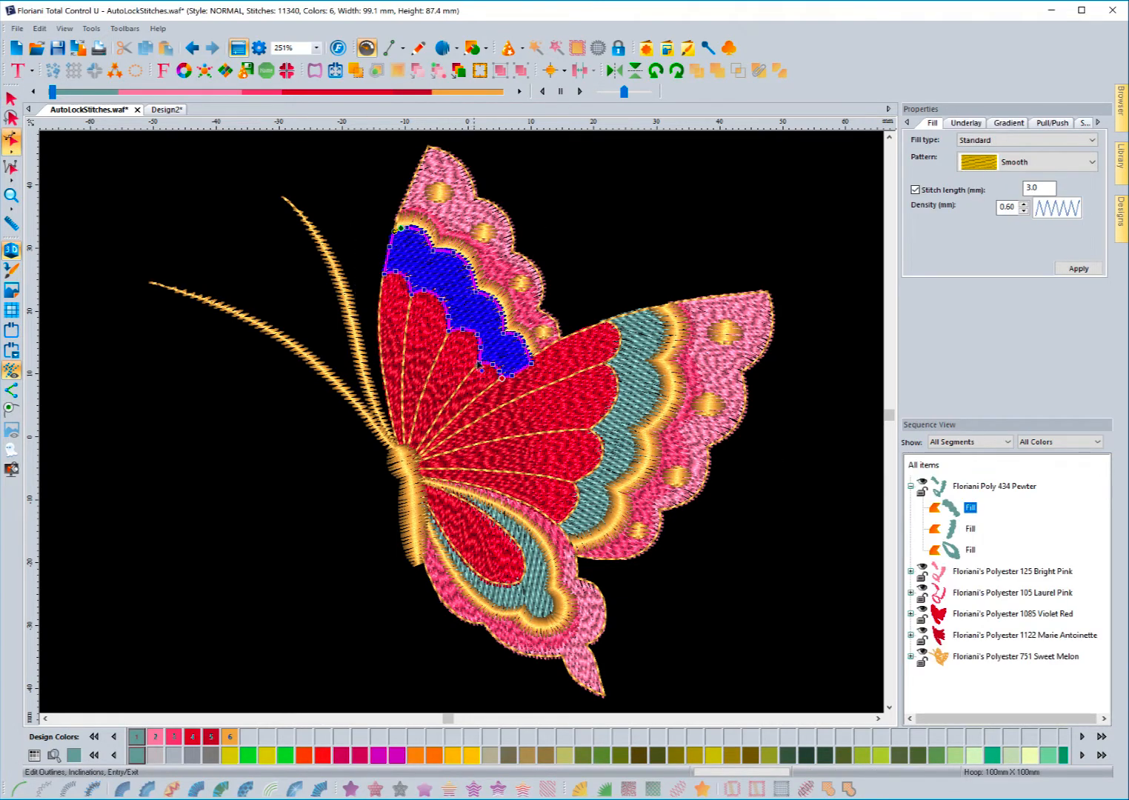
pyautogui.press('Escape')
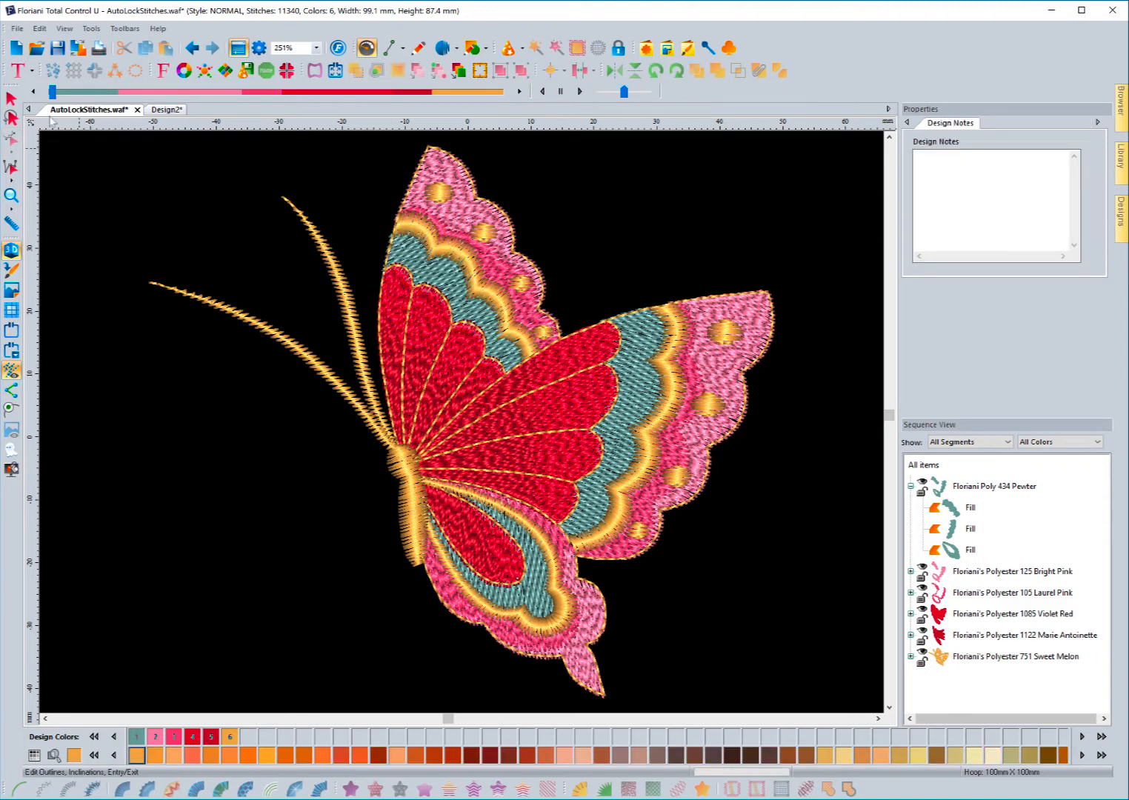
pyautogui.click(418, 267)
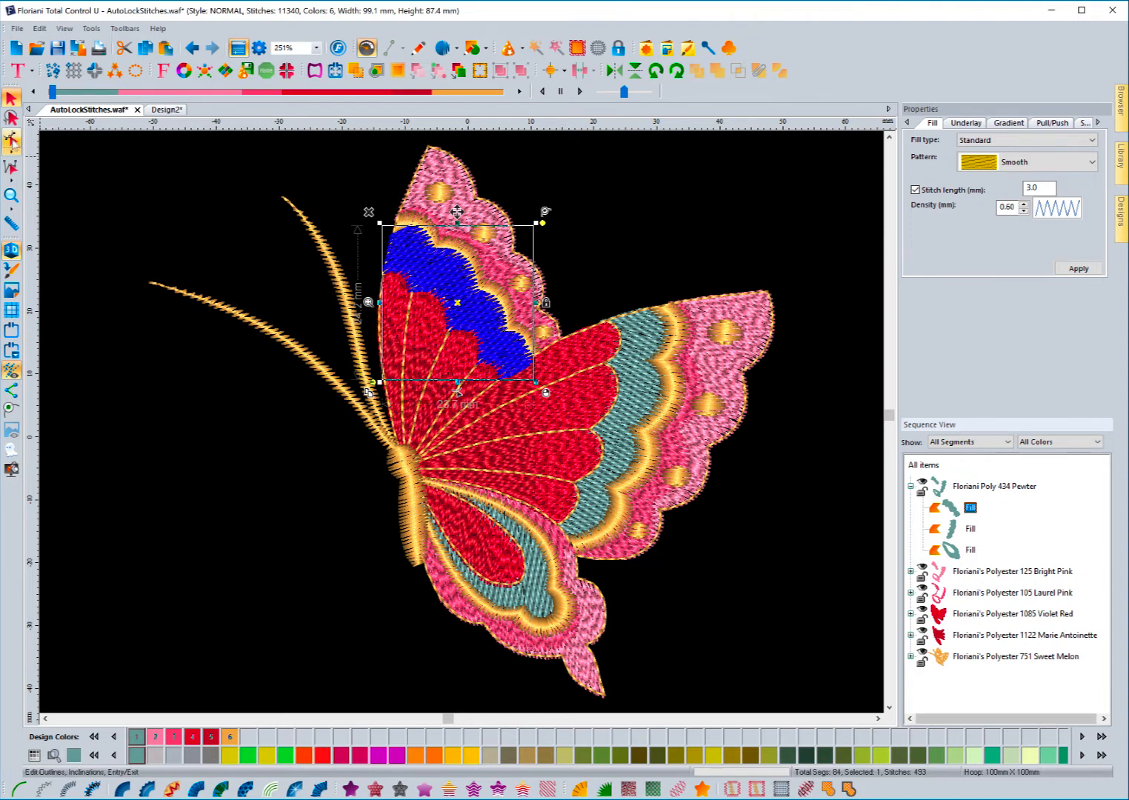
pyautogui.hotkey('ctrl', '2')
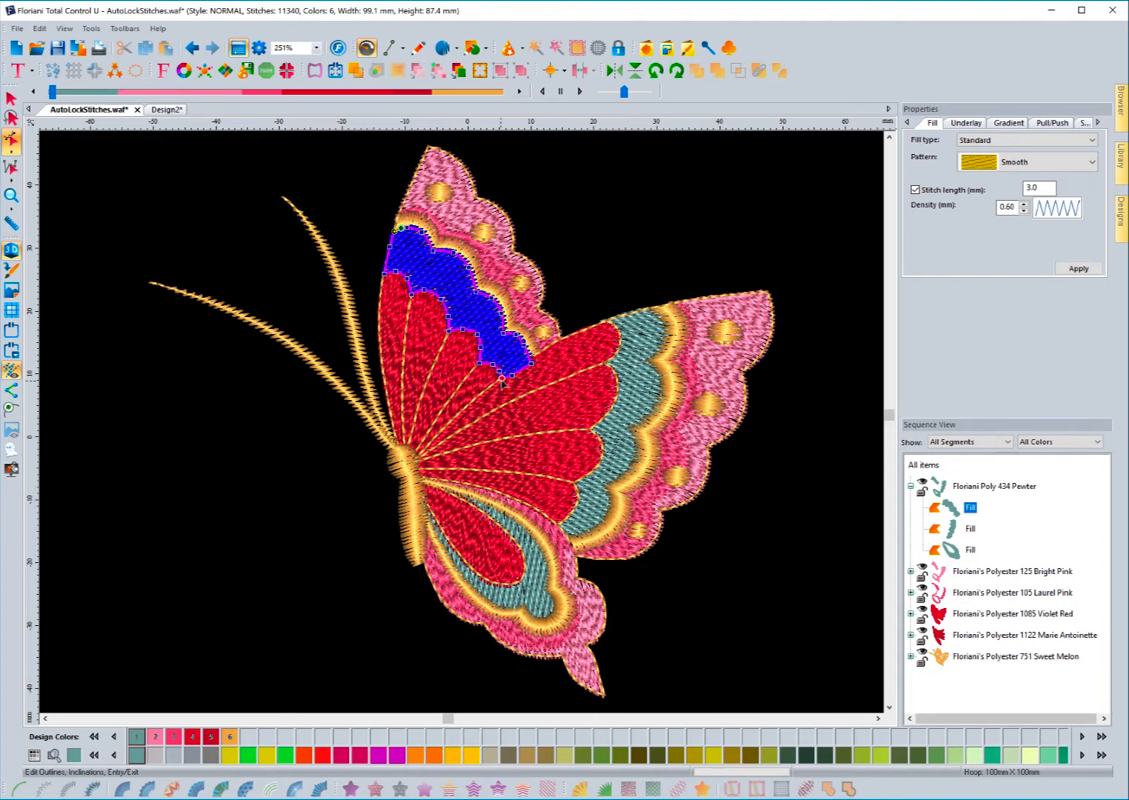
pyautogui.click(963, 529)
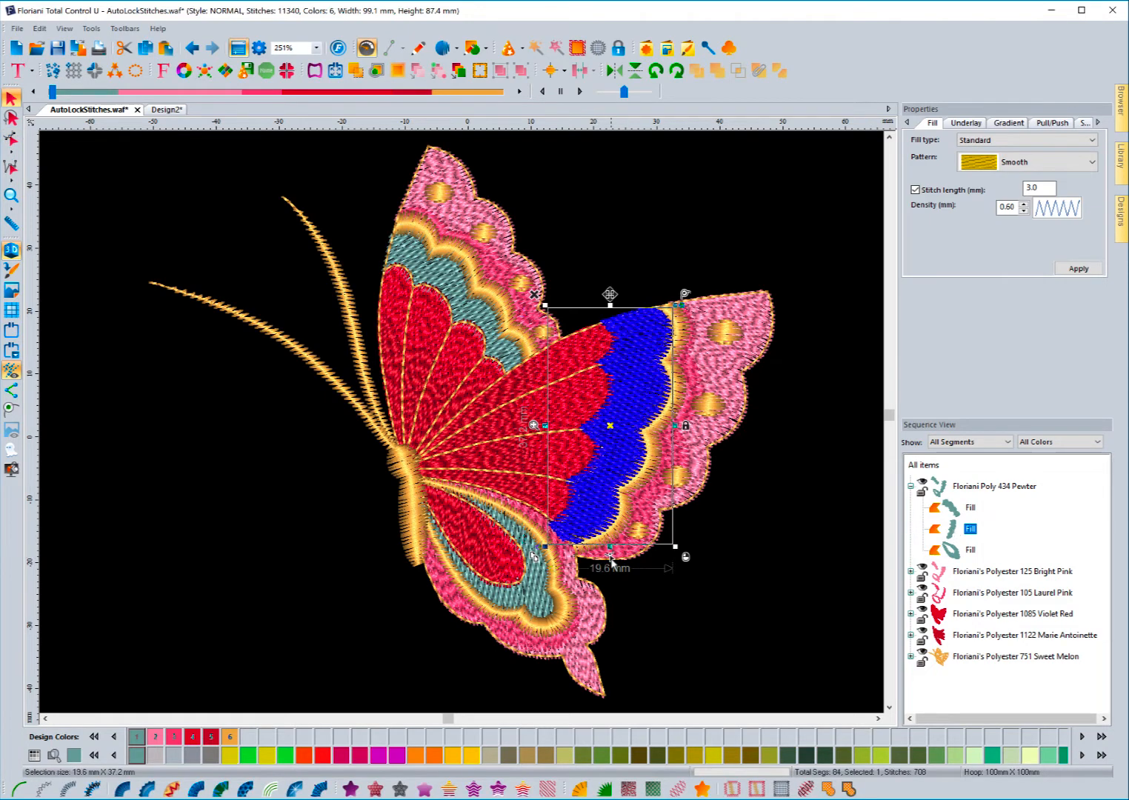
pyautogui.doubleClick(619, 433)
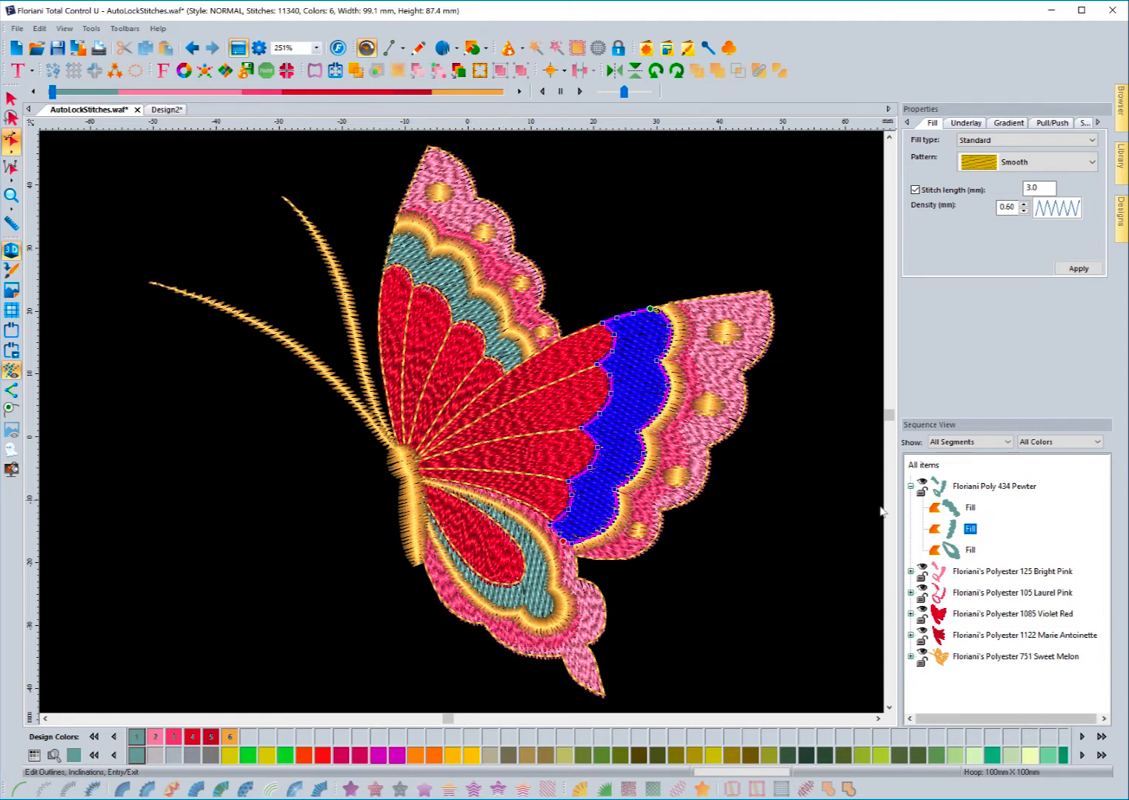
# Digitize a run path after the first Pewter fill, about 23.5 mm wide, from its lower end to the second fill's upper edge
pyautogui.click(955, 508)
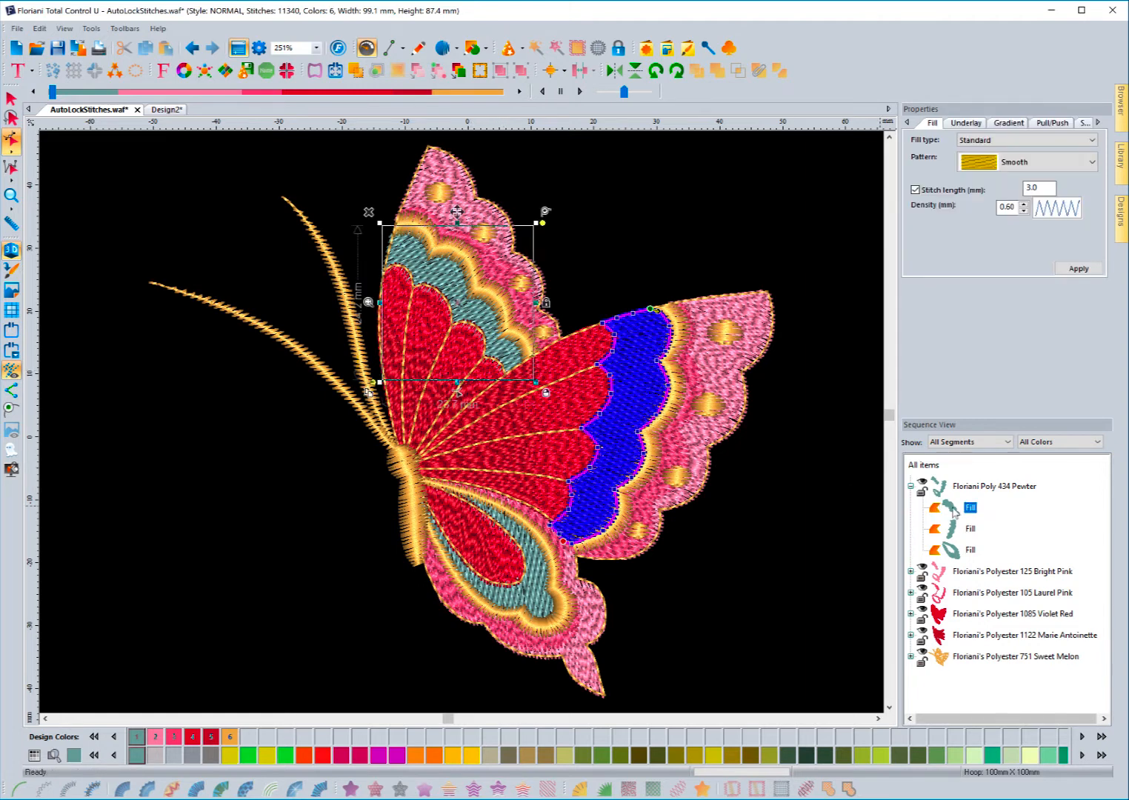
pyautogui.rightClick(491, 329)
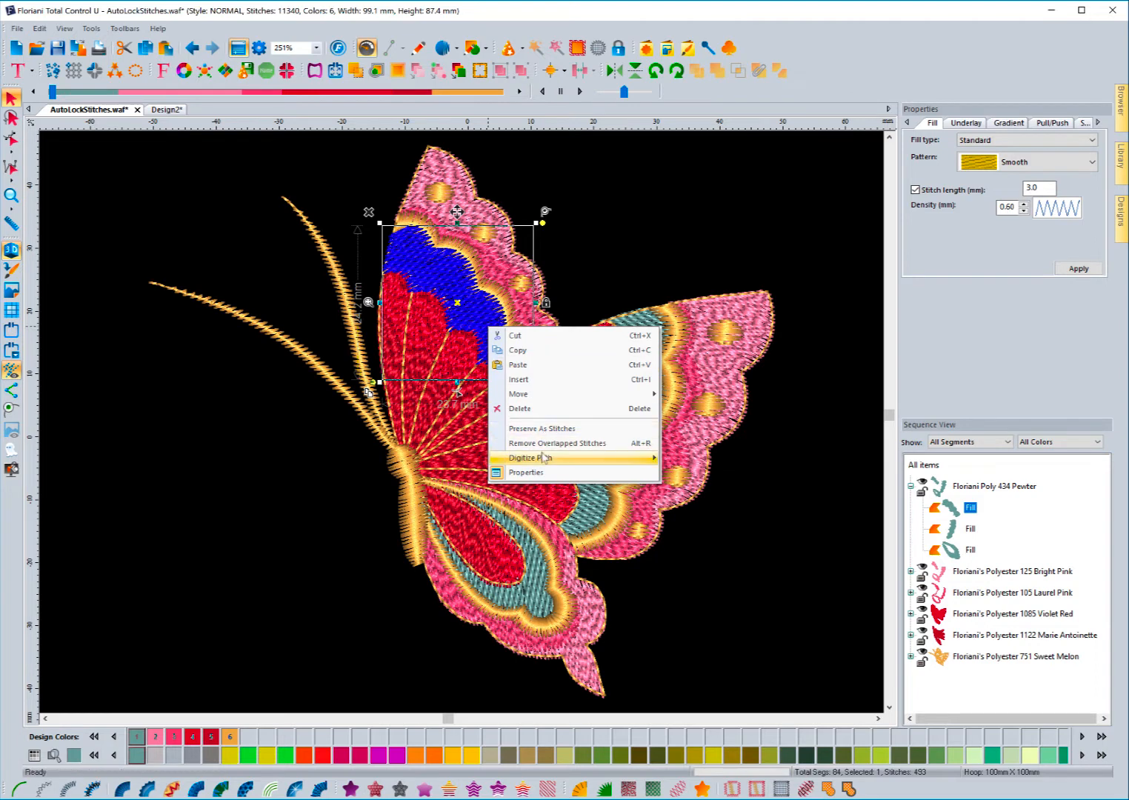
pyautogui.moveTo(545, 458)
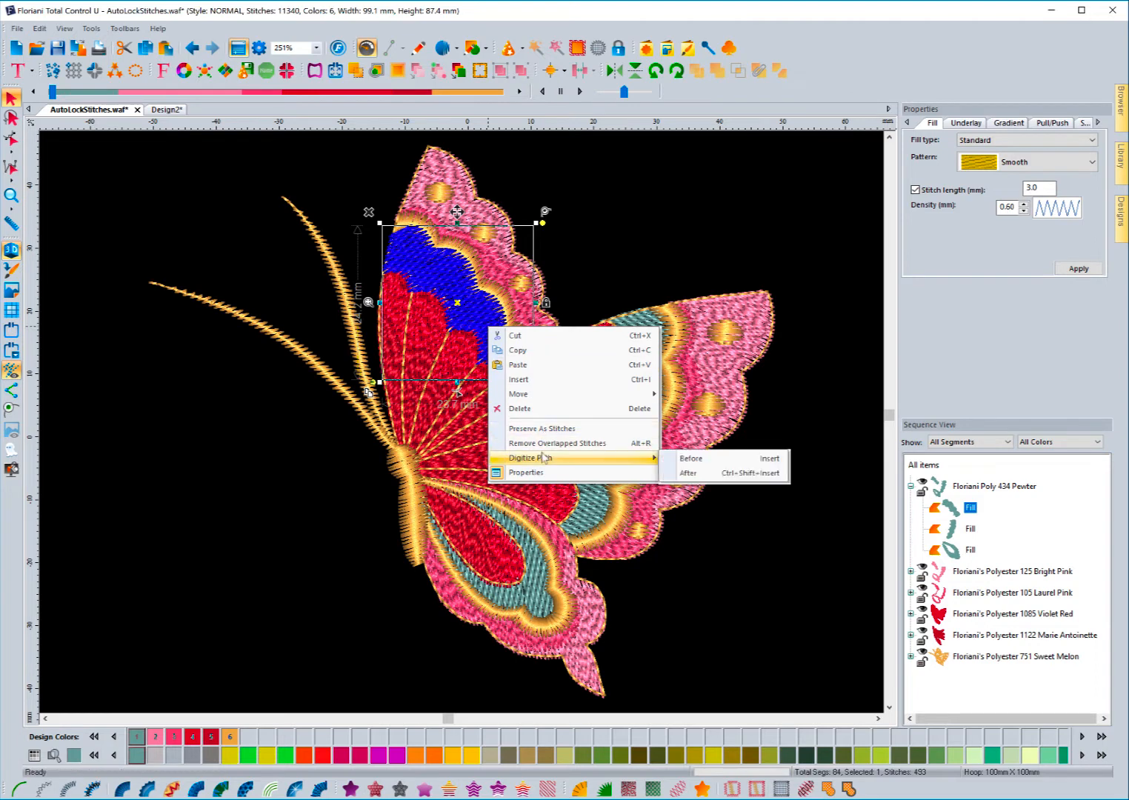
pyautogui.click(688, 473)
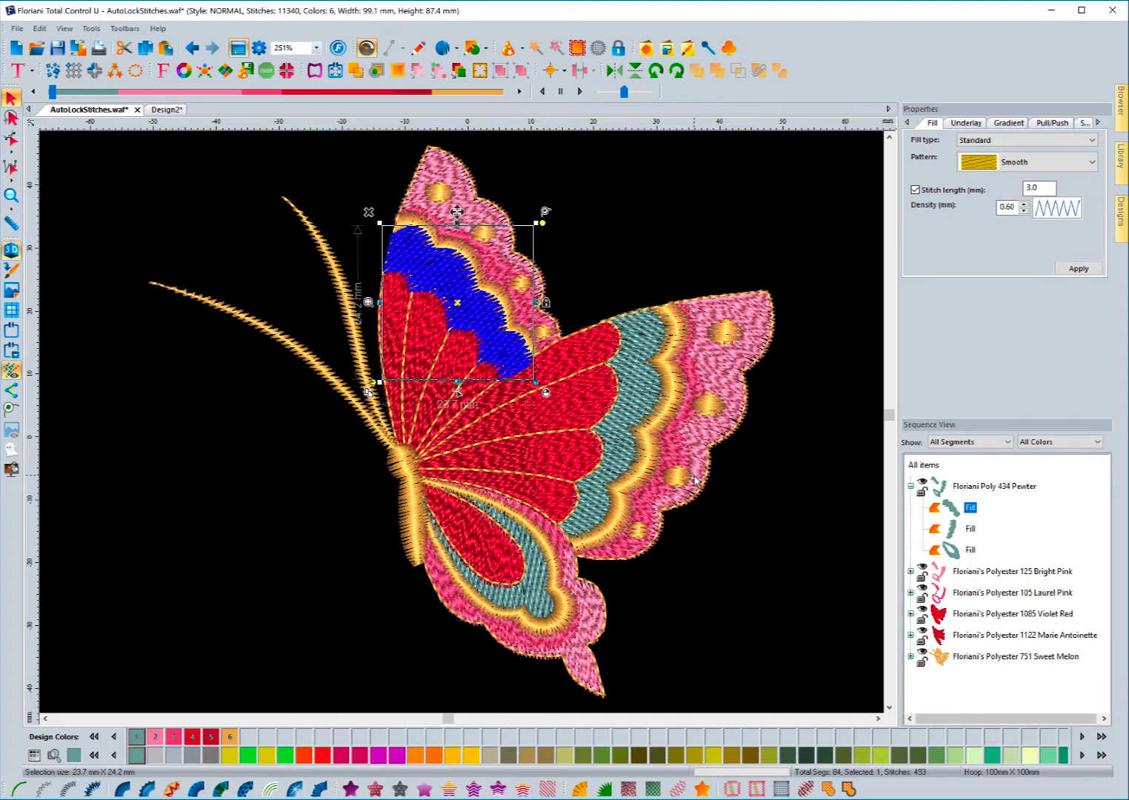
pyautogui.click(458, 49)
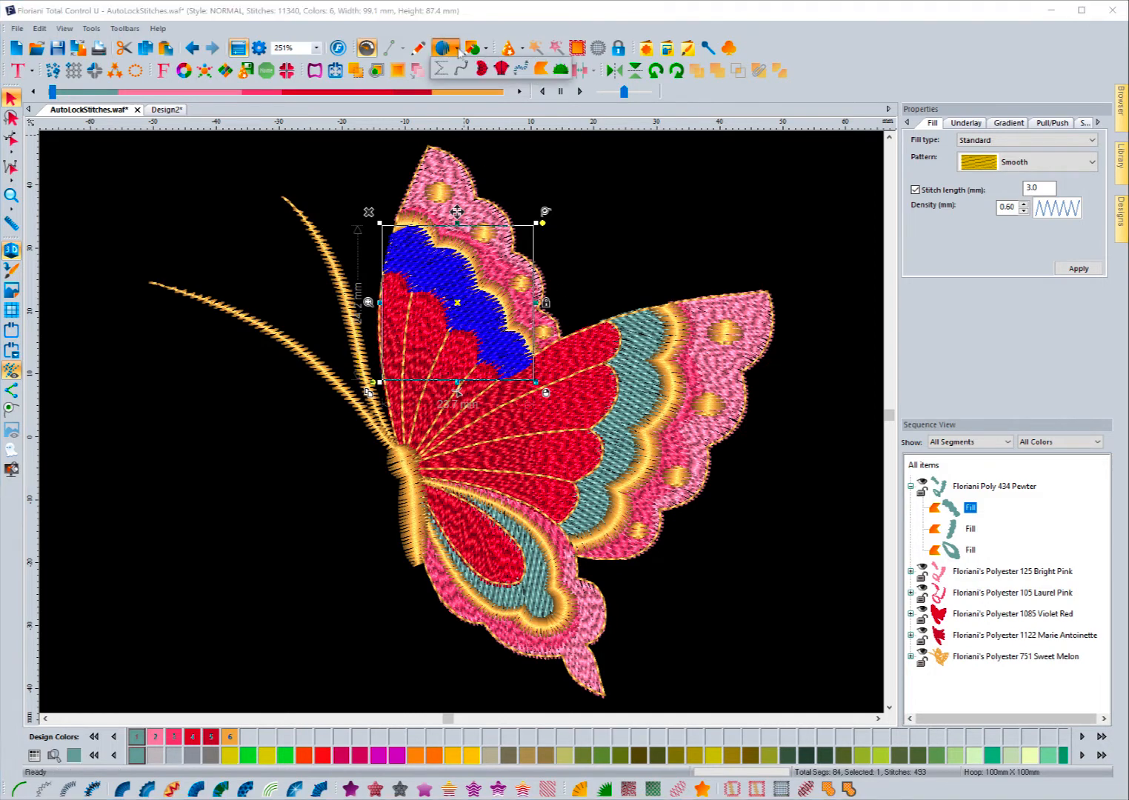
pyautogui.click(460, 68)
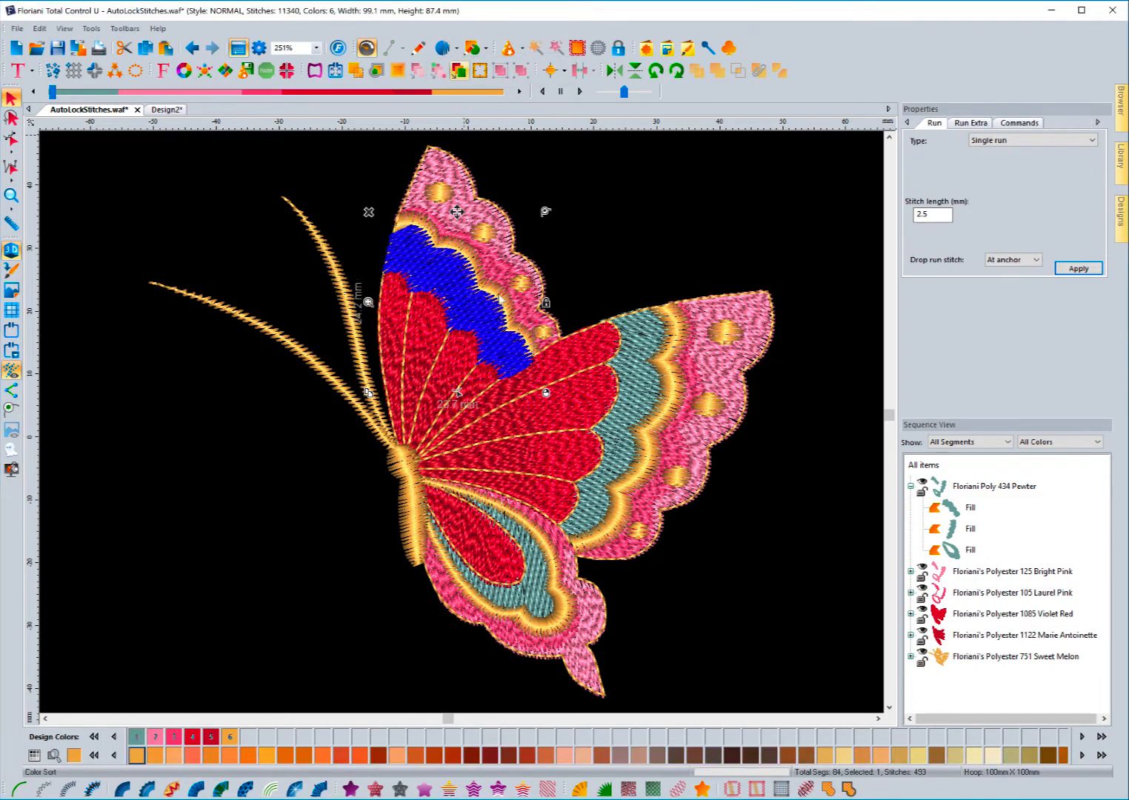
pyautogui.click(503, 378)
pyautogui.click(564, 374)
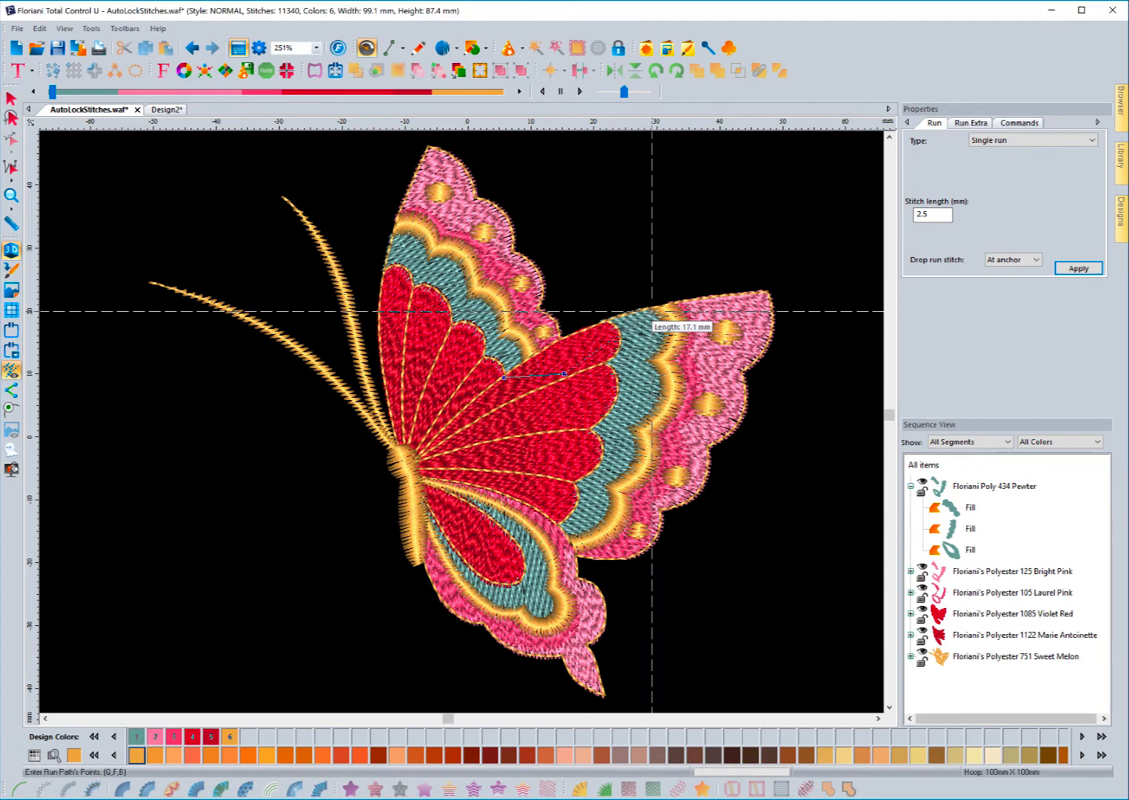
pyautogui.click(651, 312)
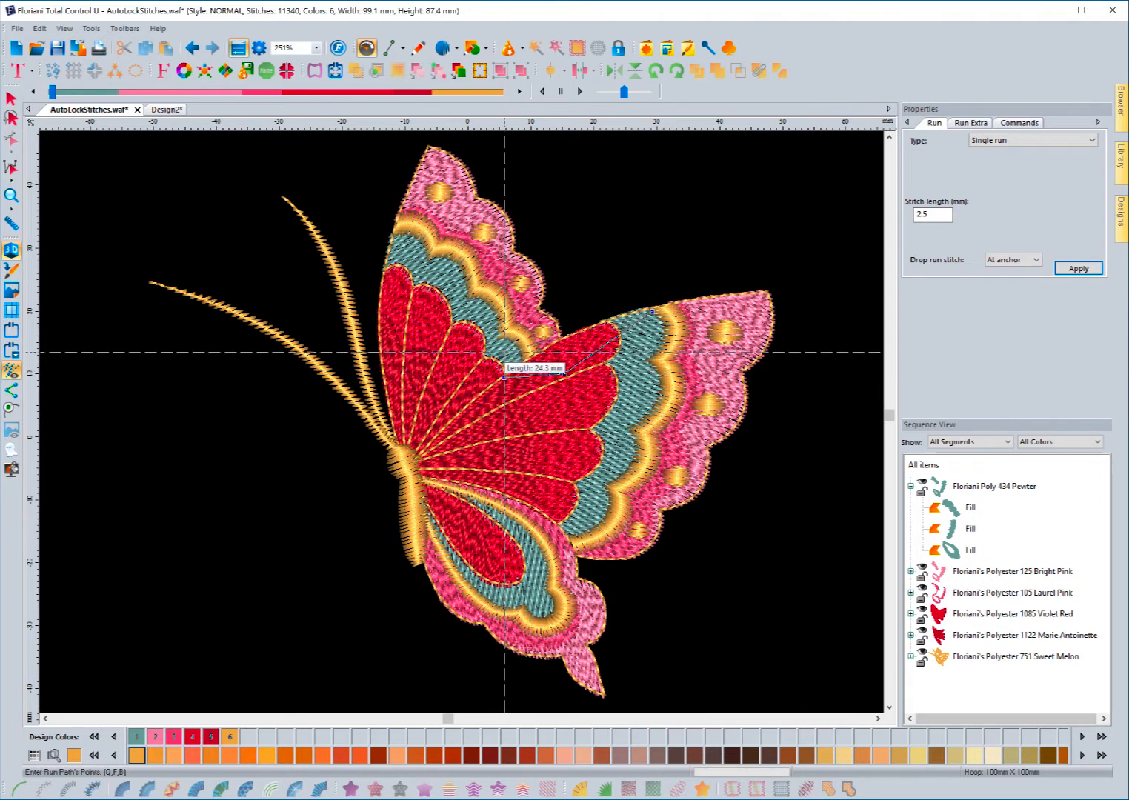
pyautogui.press('Return')
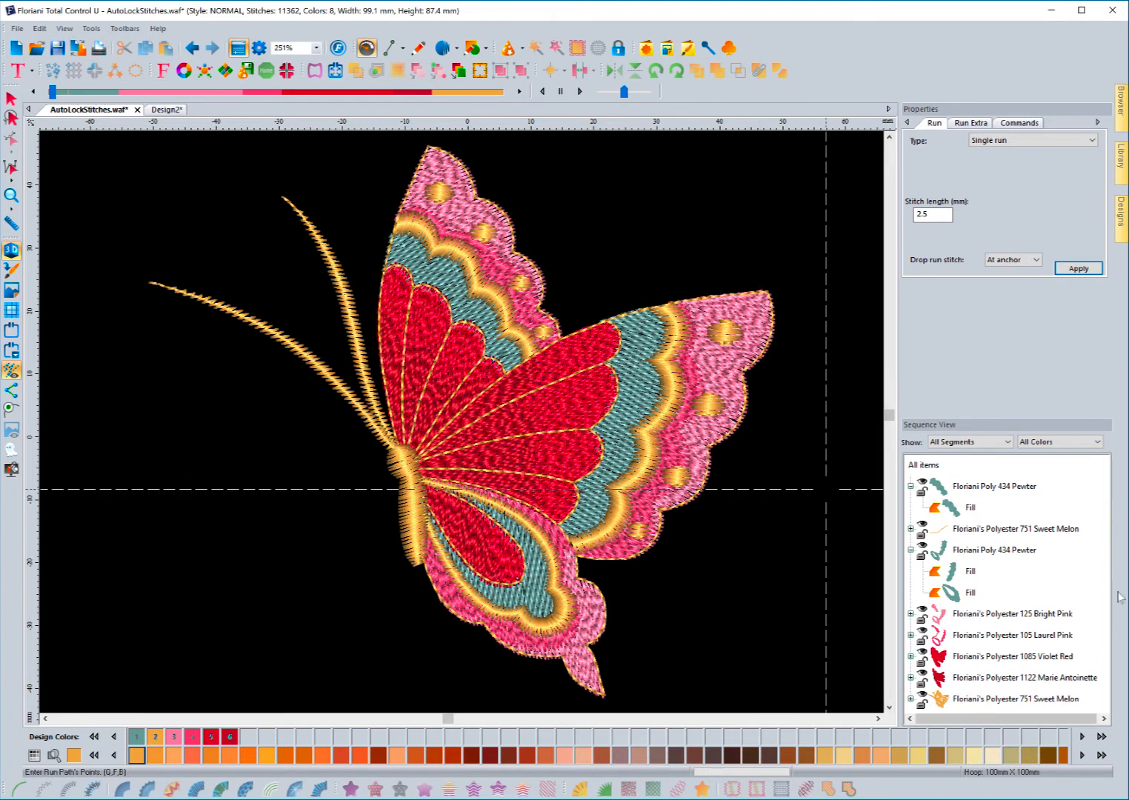
# Recolour the new Sweet Melon run to Floriani Poly 434 Pewter, joining it with the Pewter fills before and after it in one colour group
pyautogui.click(976, 531)
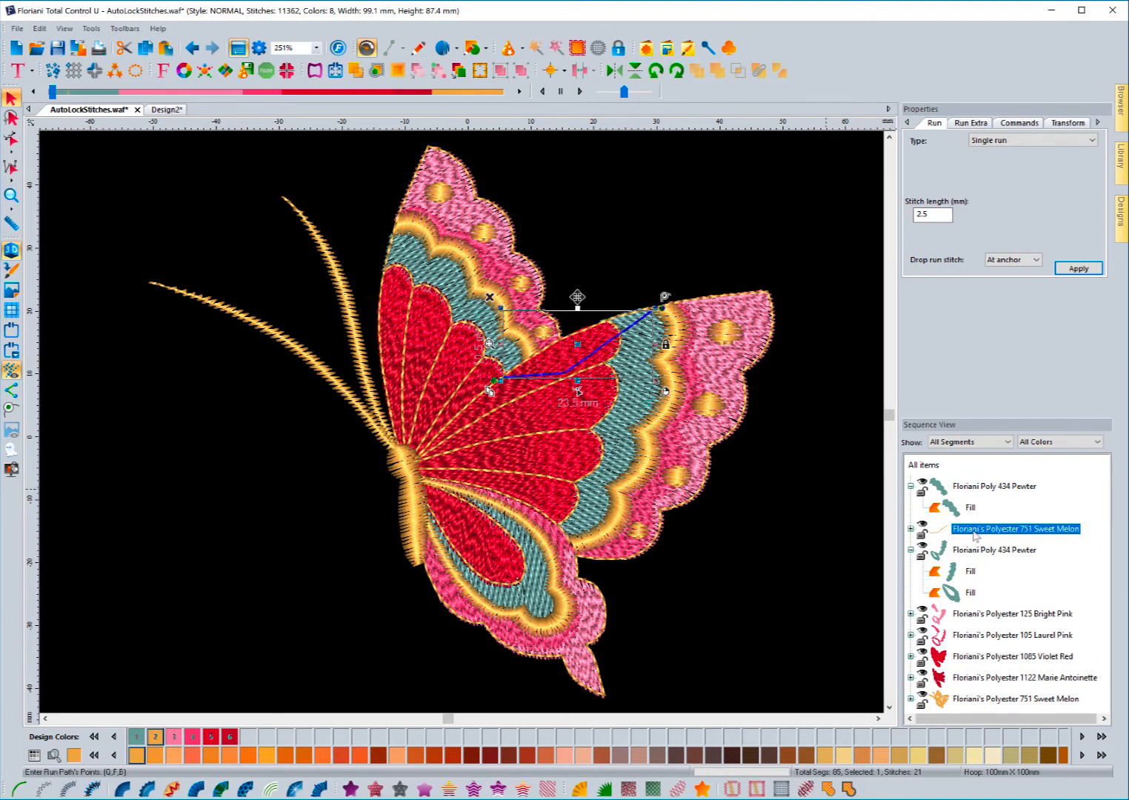
pyautogui.click(952, 508)
pyautogui.click(960, 488)
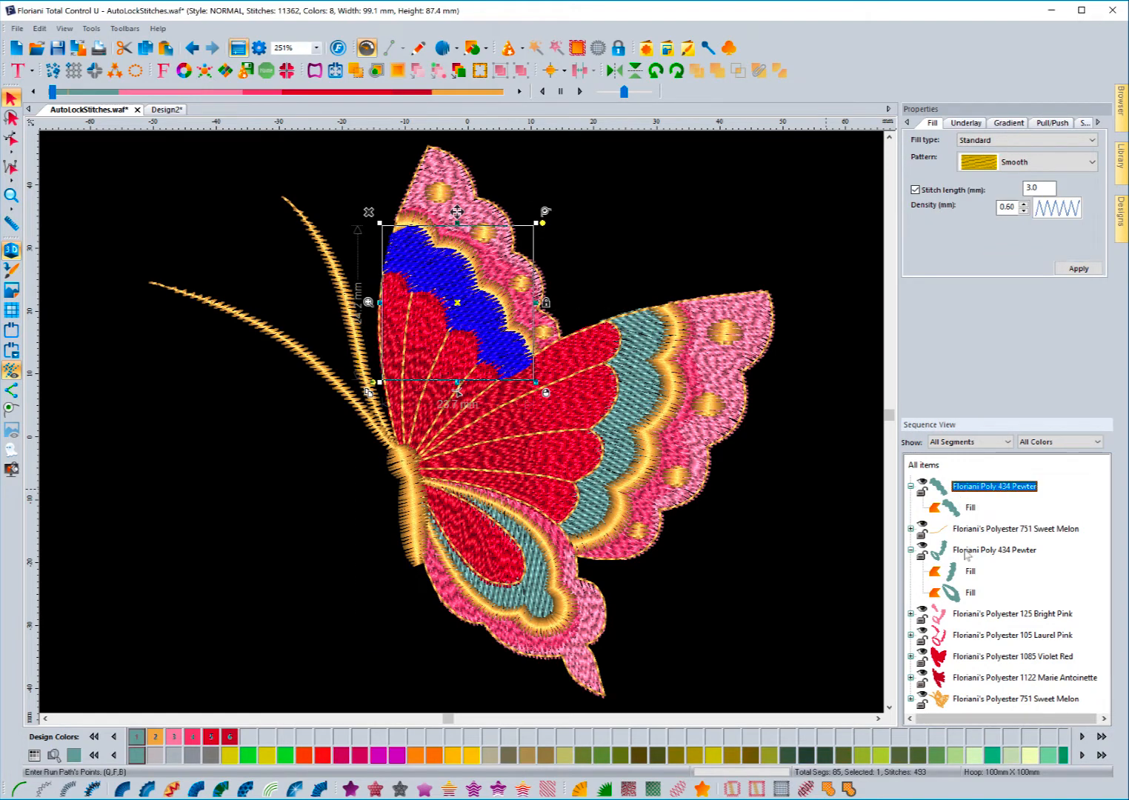
pyautogui.keyDown('shift'); pyautogui.click(965, 552); pyautogui.keyUp('shift')
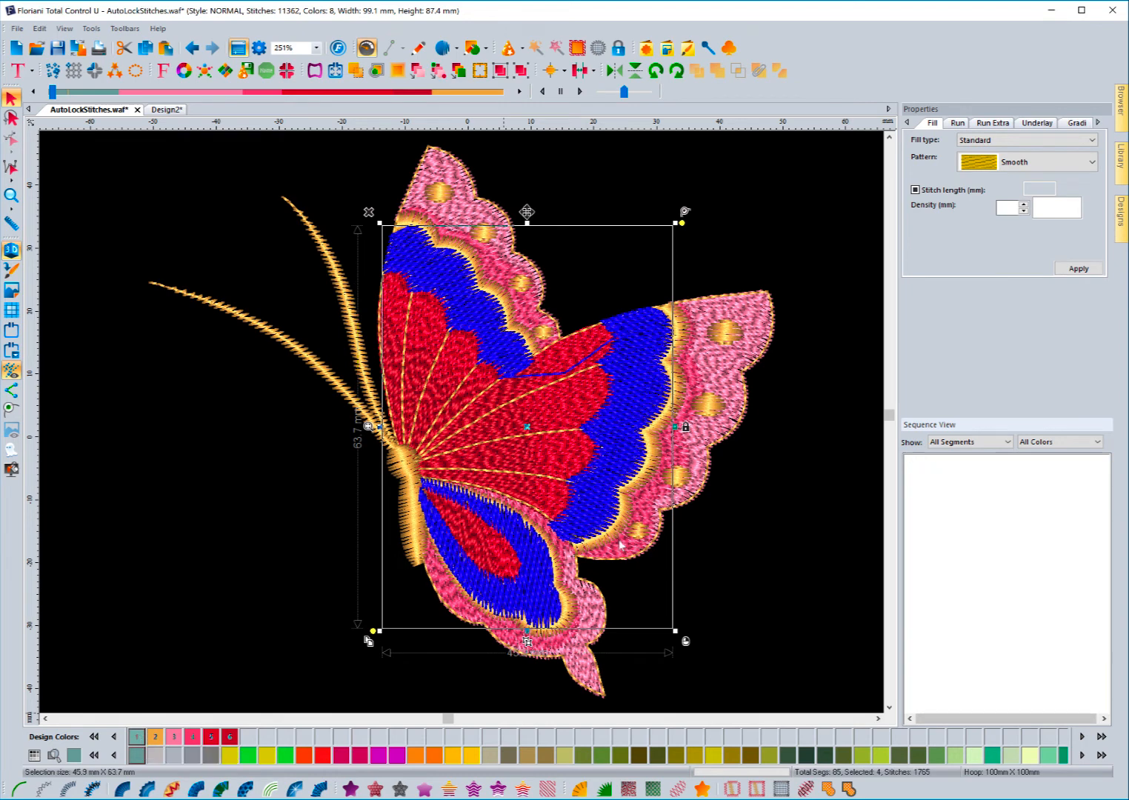
pyautogui.click(776, 545)
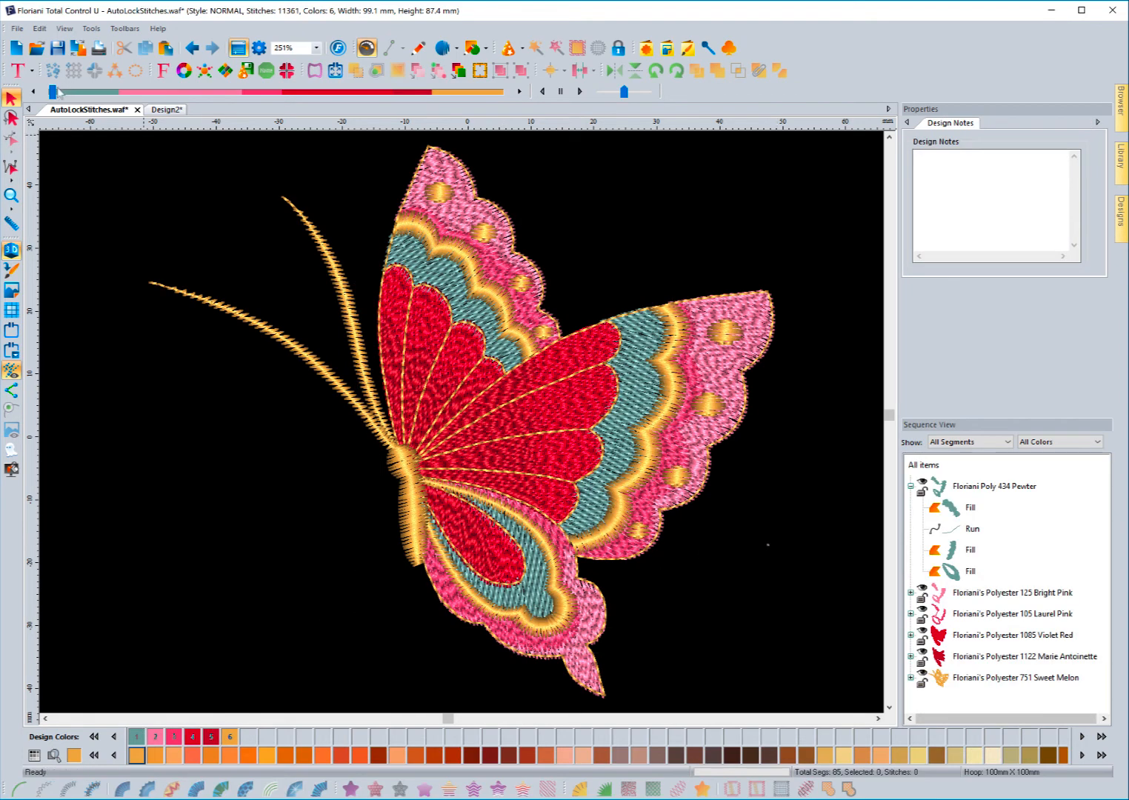
# Preview the stitch-out through the Pewter group and examine the entry and exit points of the second and third Pewter fills
pyautogui.moveTo(52, 92); pyautogui.dragTo(129, 94)
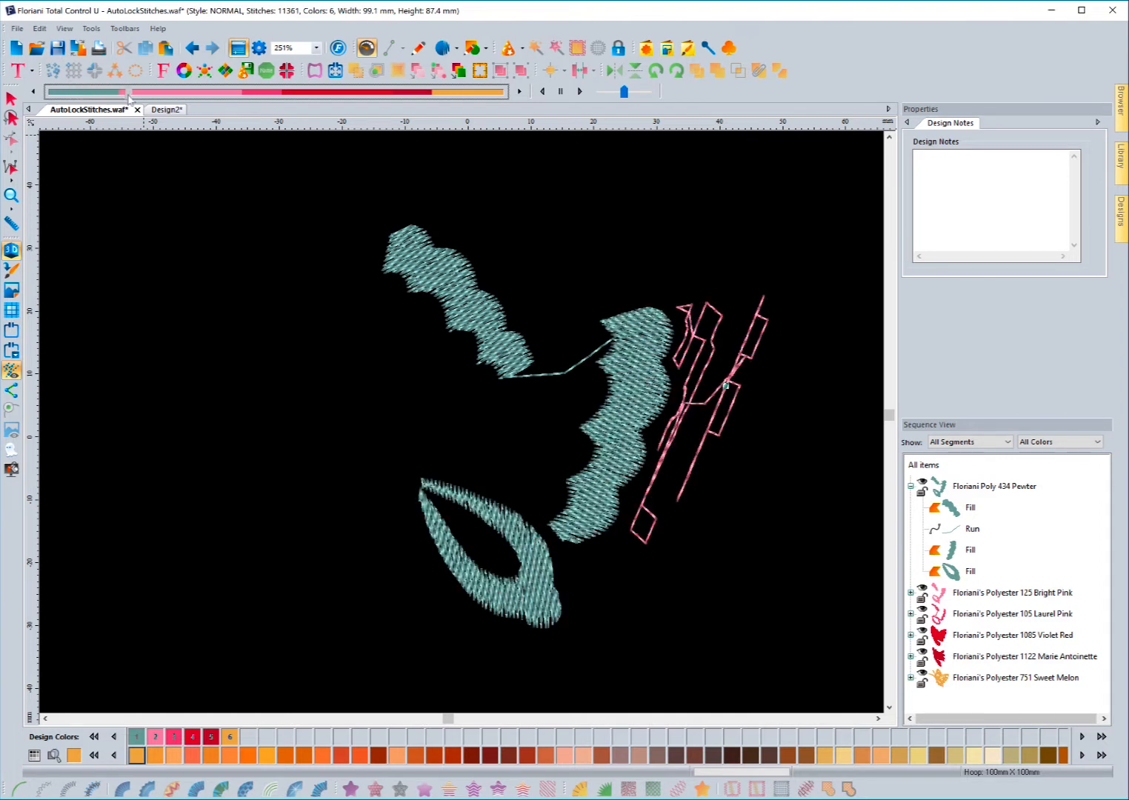
pyautogui.click(11, 98)
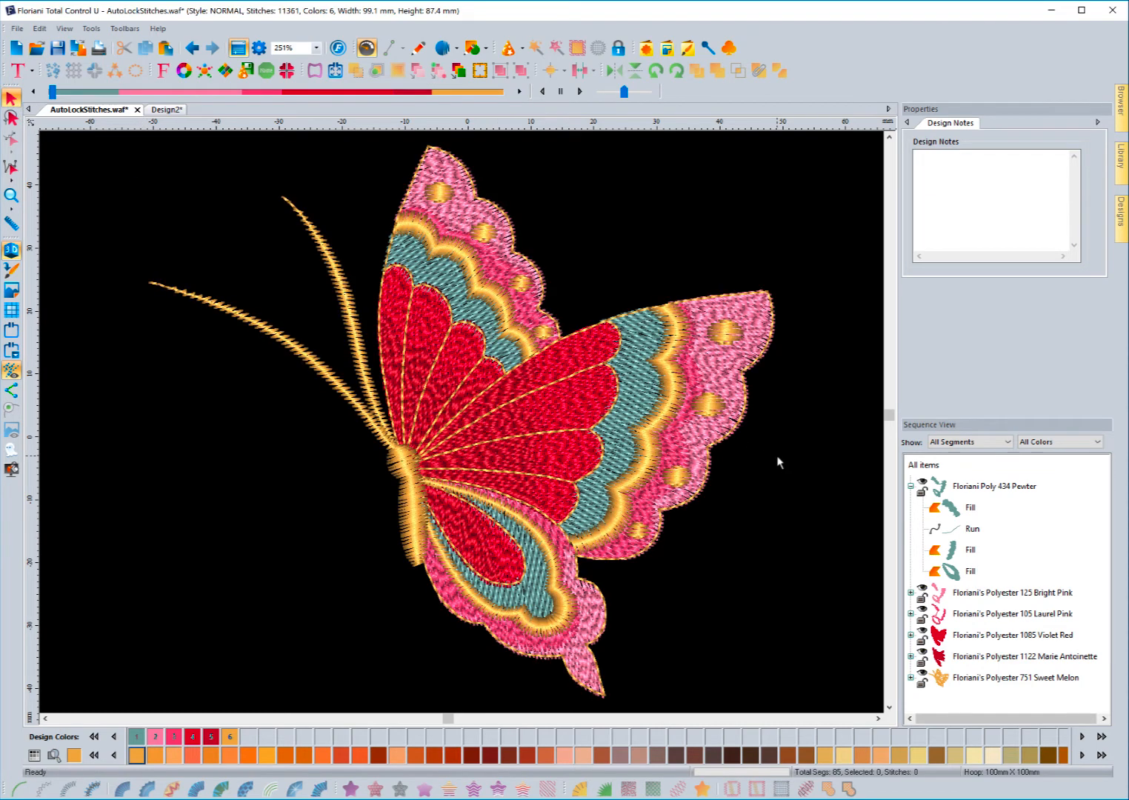
pyautogui.click(953, 554)
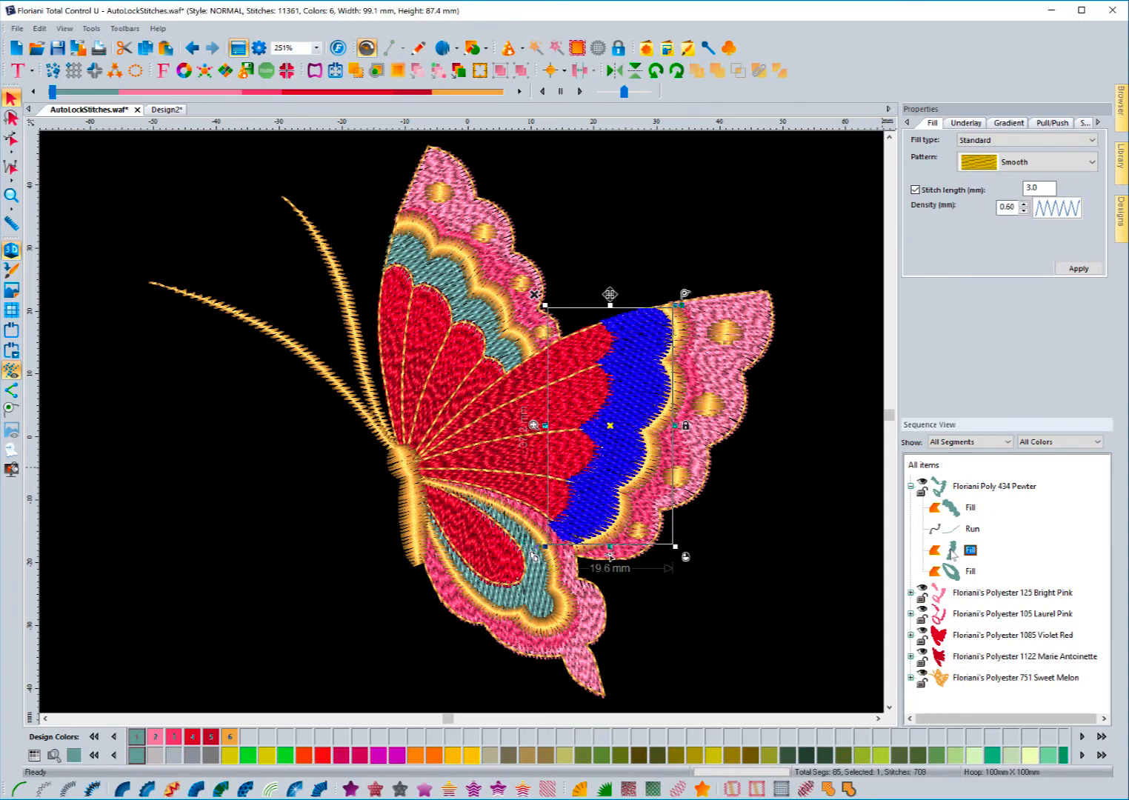
pyautogui.click(949, 571)
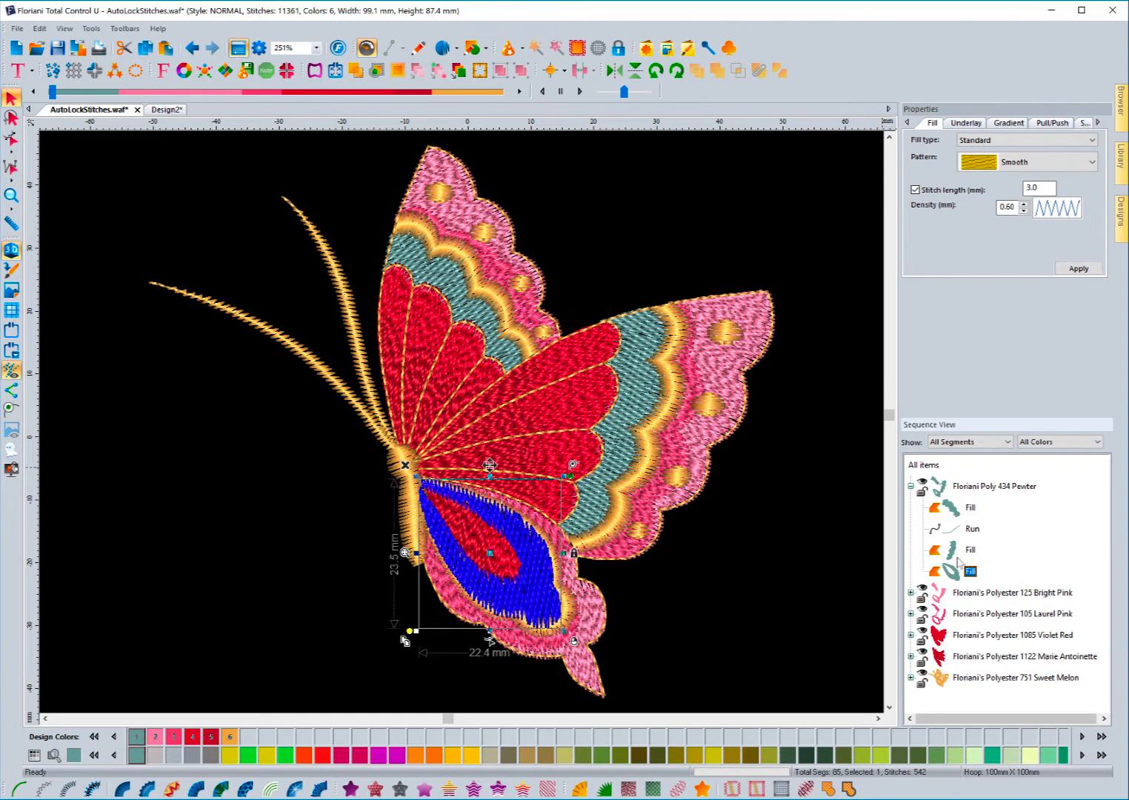
pyautogui.click(945, 551)
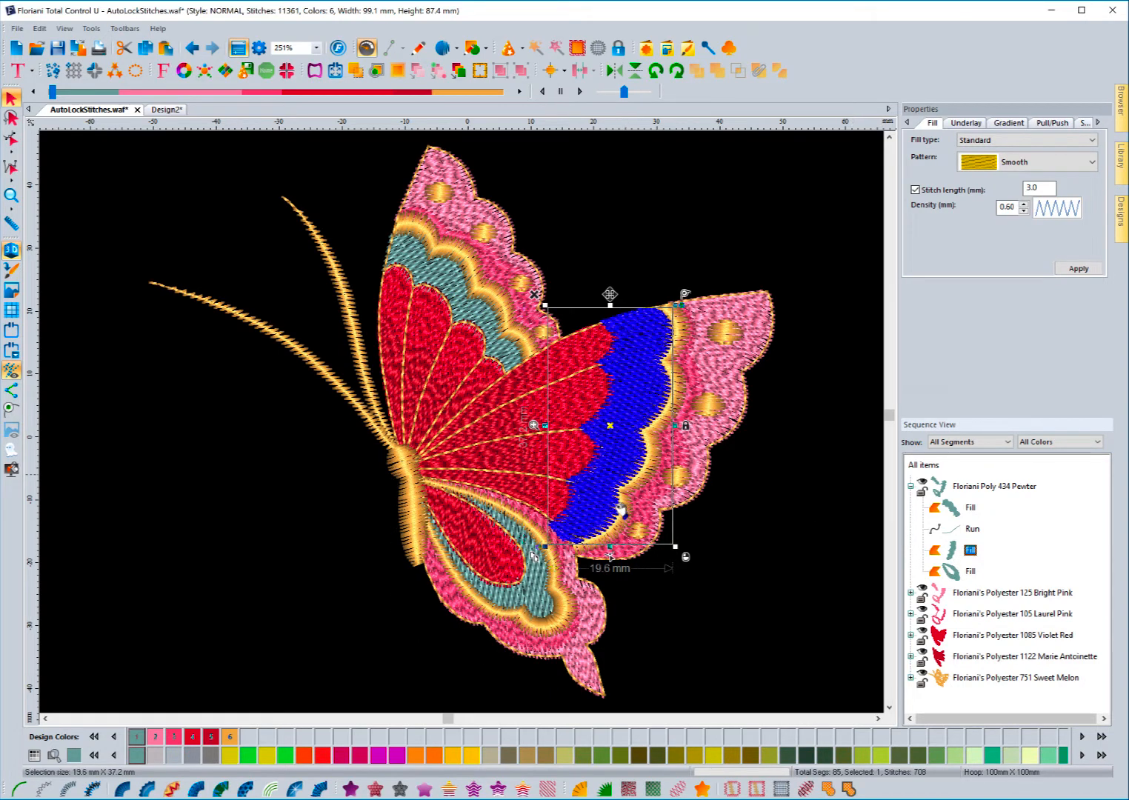
pyautogui.click(609, 557)
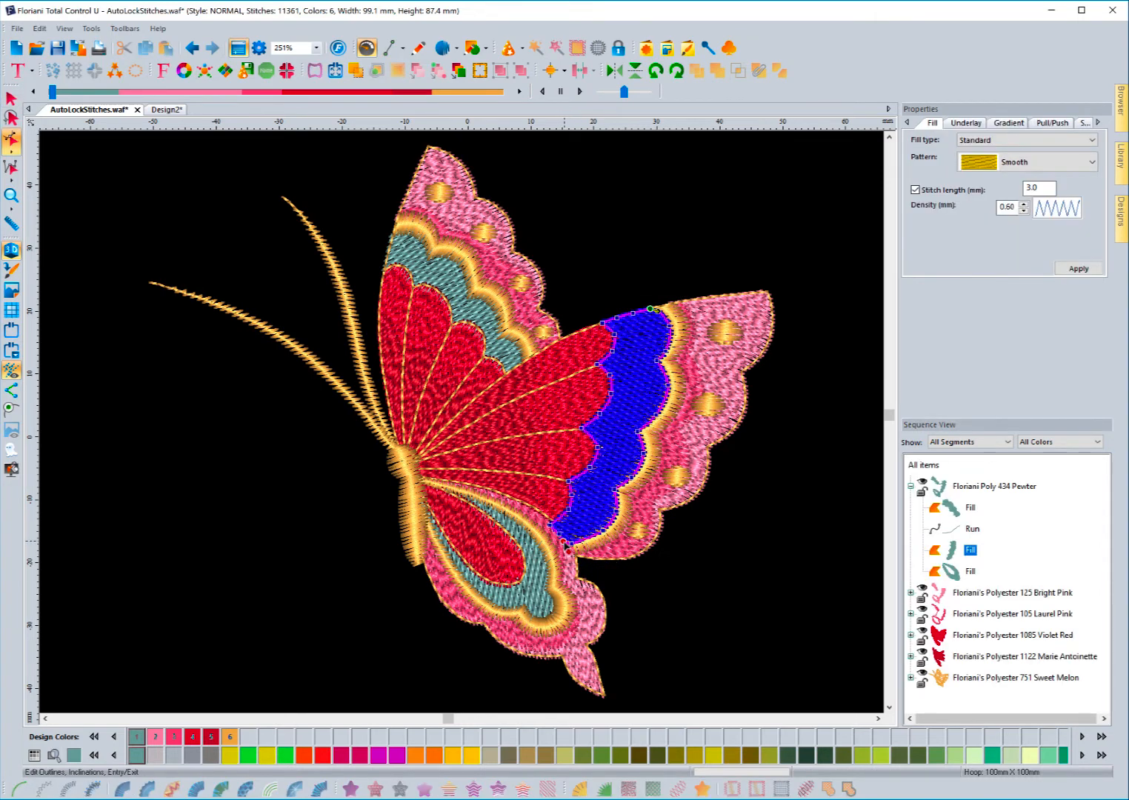
pyautogui.click(951, 571)
pyautogui.click(489, 639)
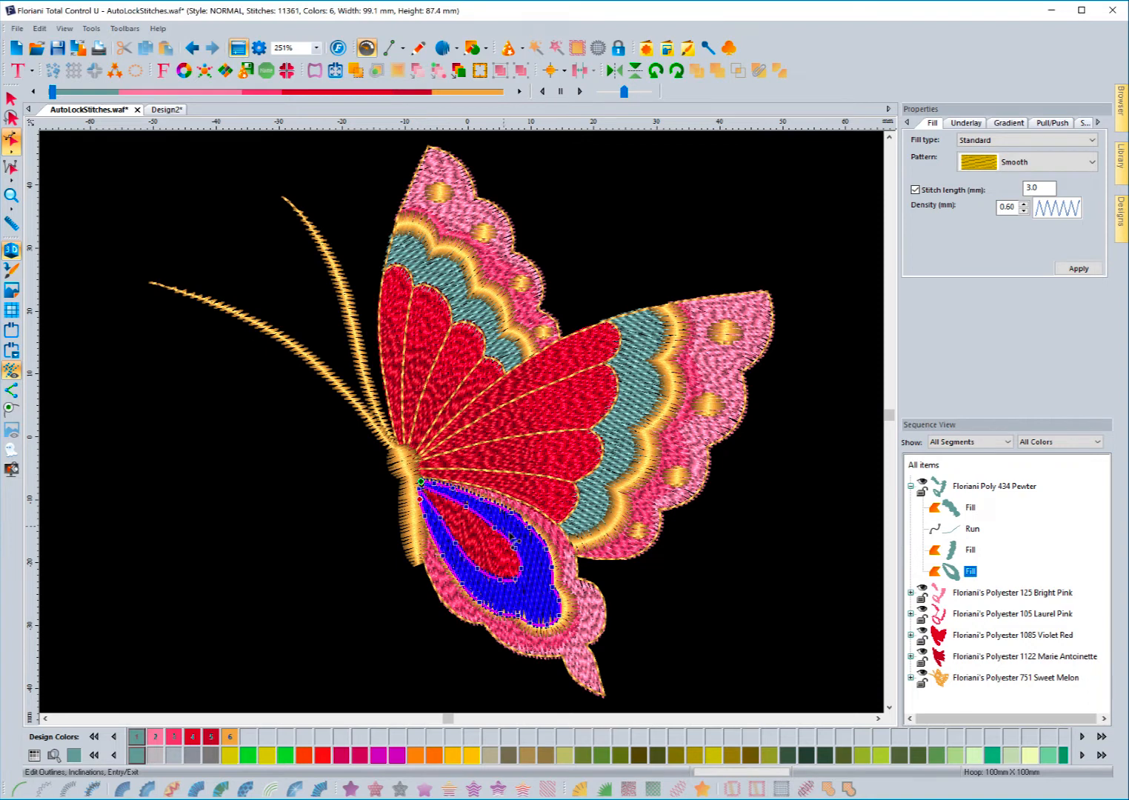
pyautogui.click(969, 549)
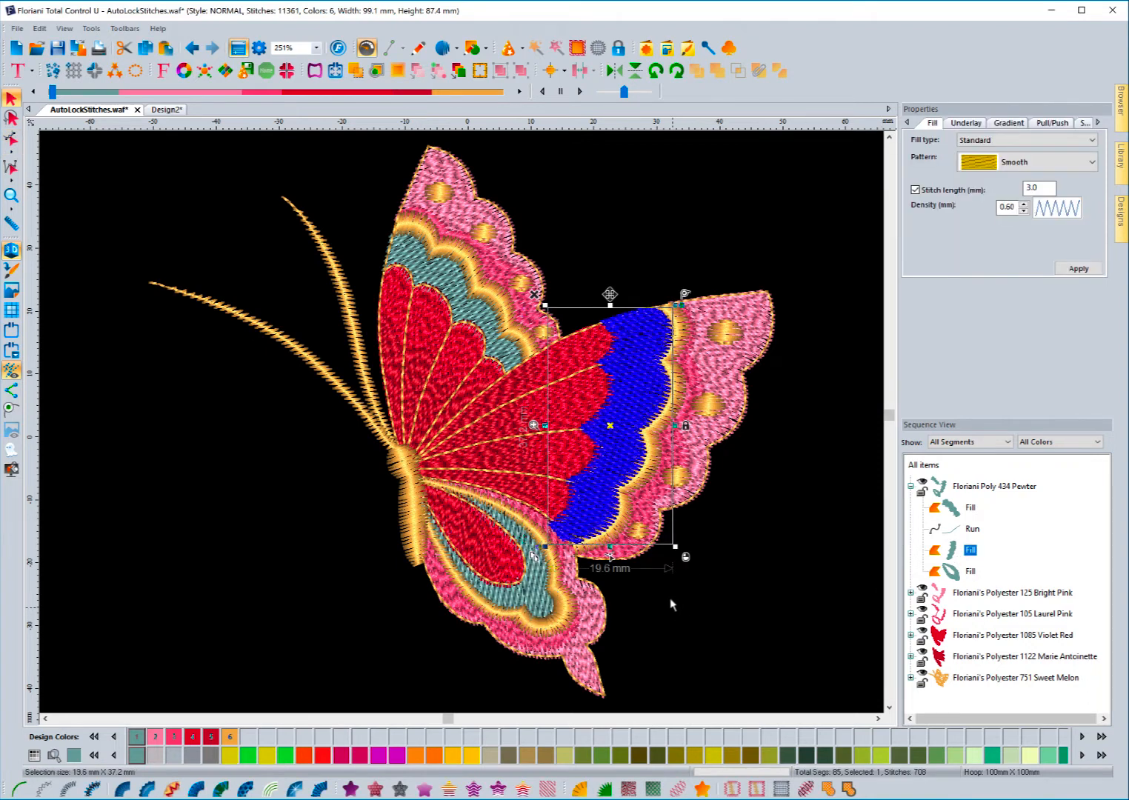
pyautogui.click(611, 559)
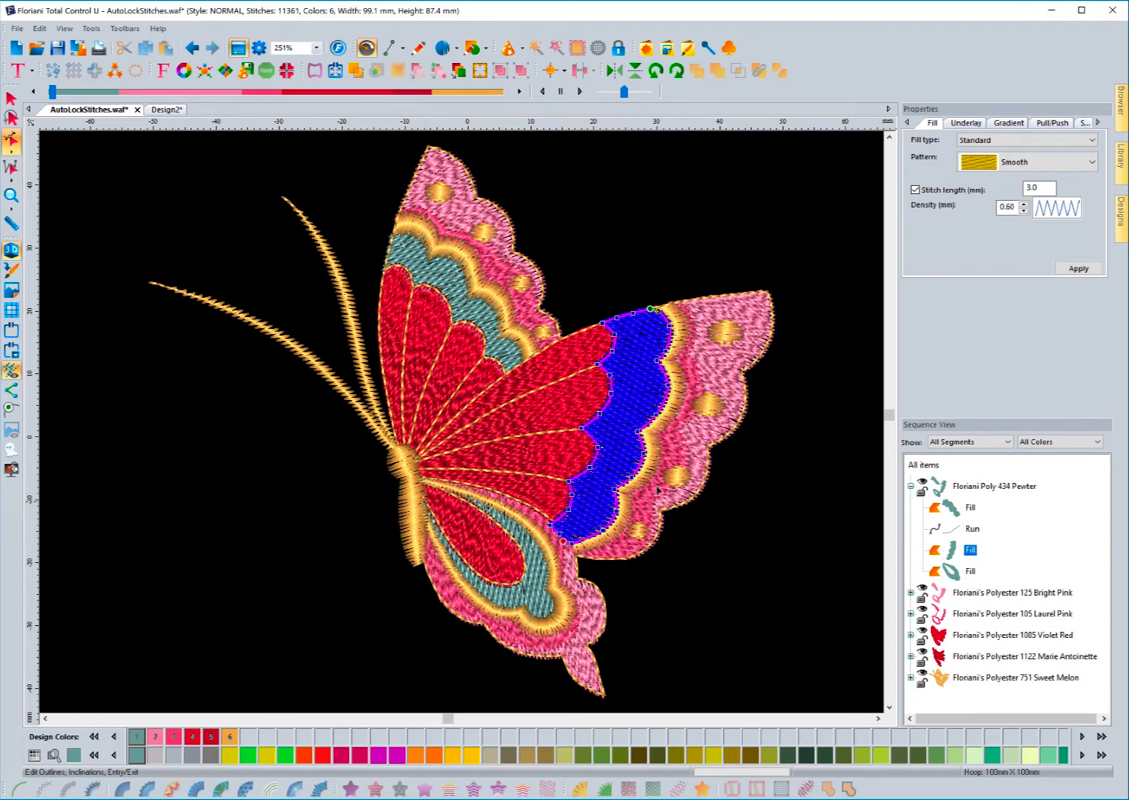
# Digitize a run path after the second Pewter fill, from its lower end through the lower wing to the third fill's end near the body
pyautogui.click(953, 554)
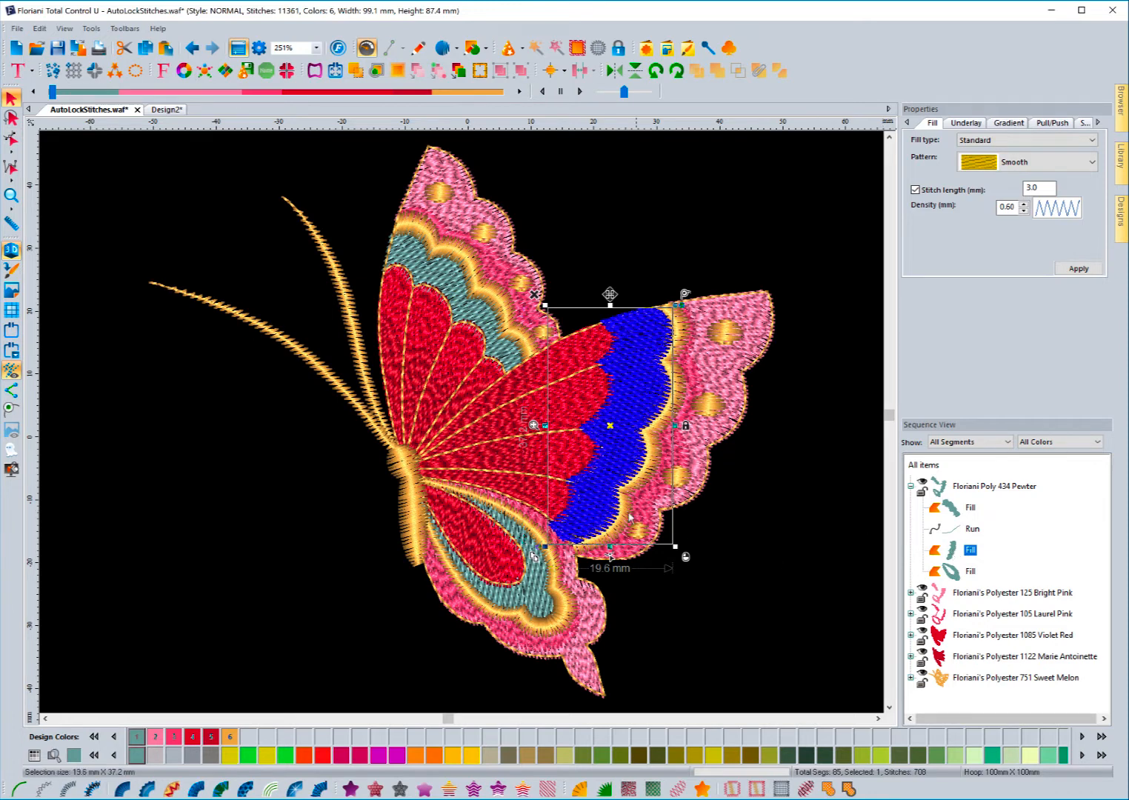
pyautogui.rightClick(600, 506)
pyautogui.moveTo(653, 652)
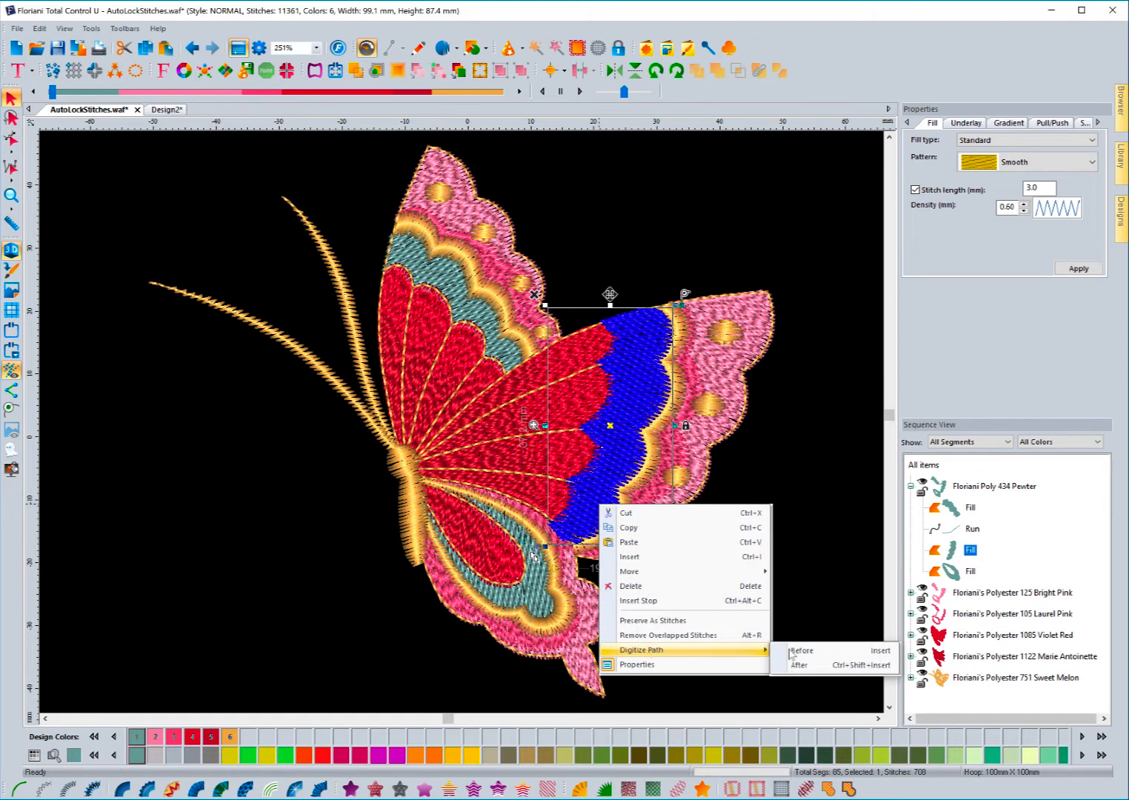
pyautogui.click(777, 663)
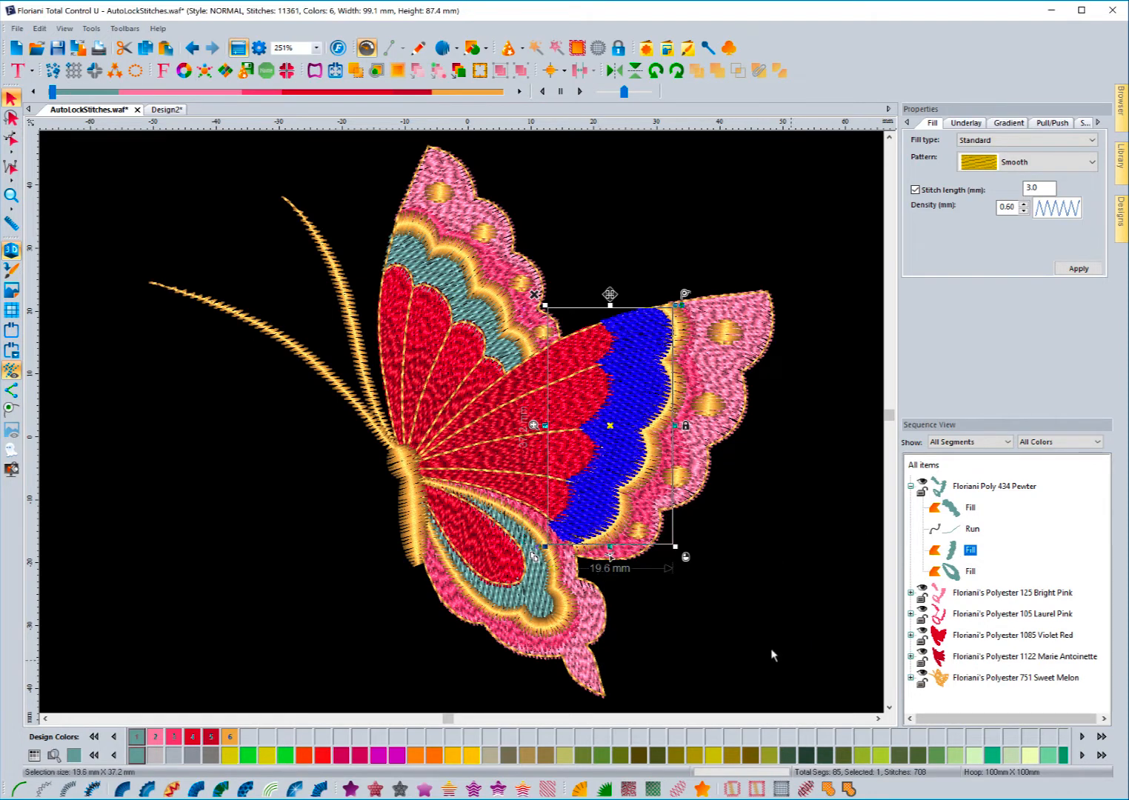
pyautogui.click(458, 69)
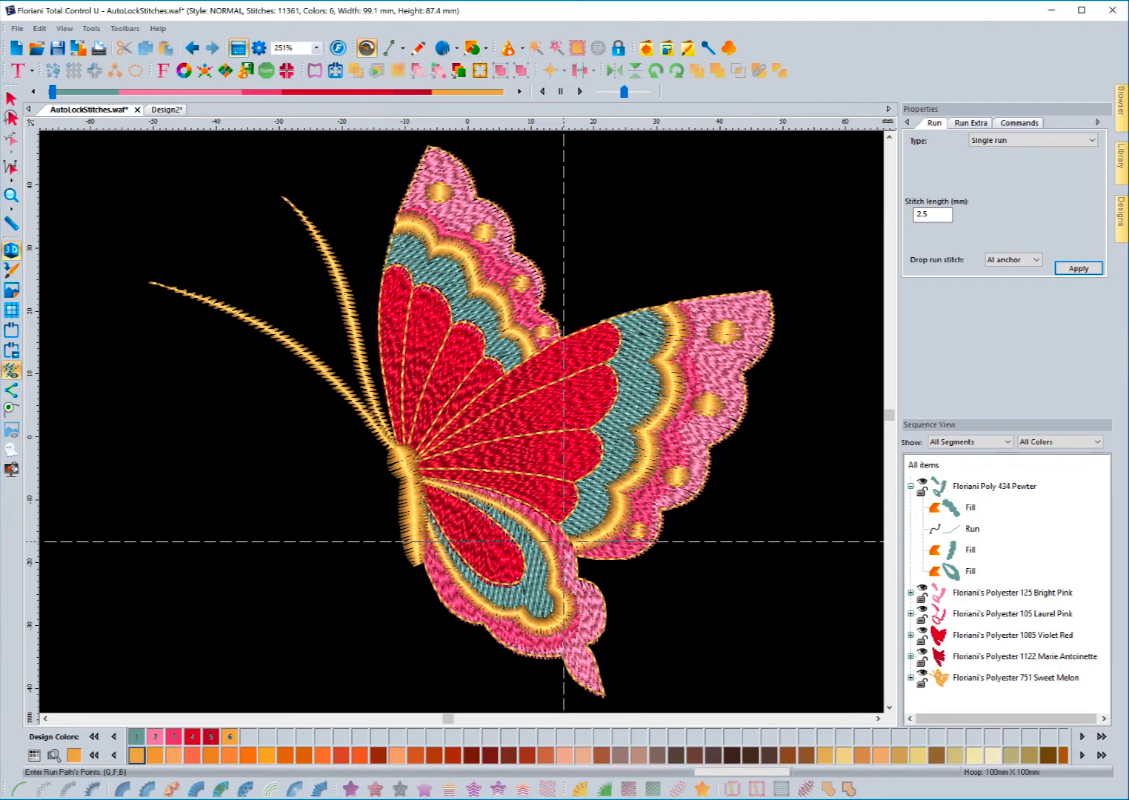
pyautogui.click(570, 545)
pyautogui.click(520, 529)
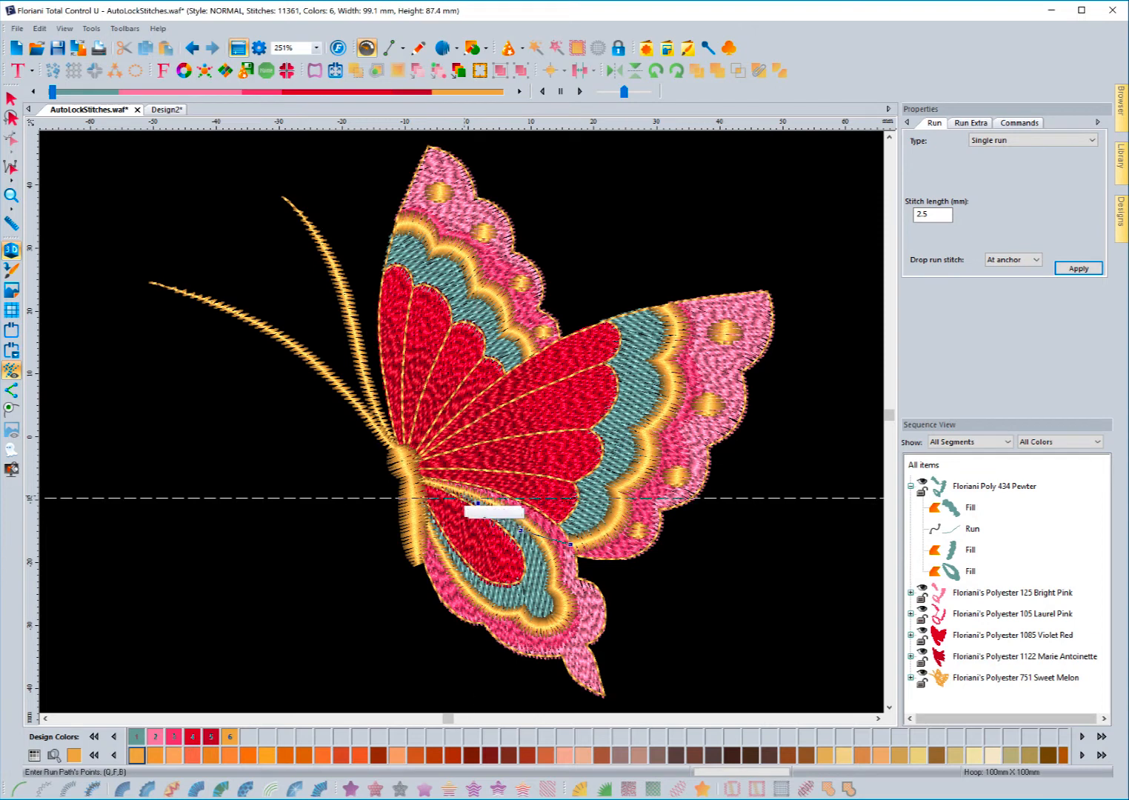
pyautogui.click(462, 496)
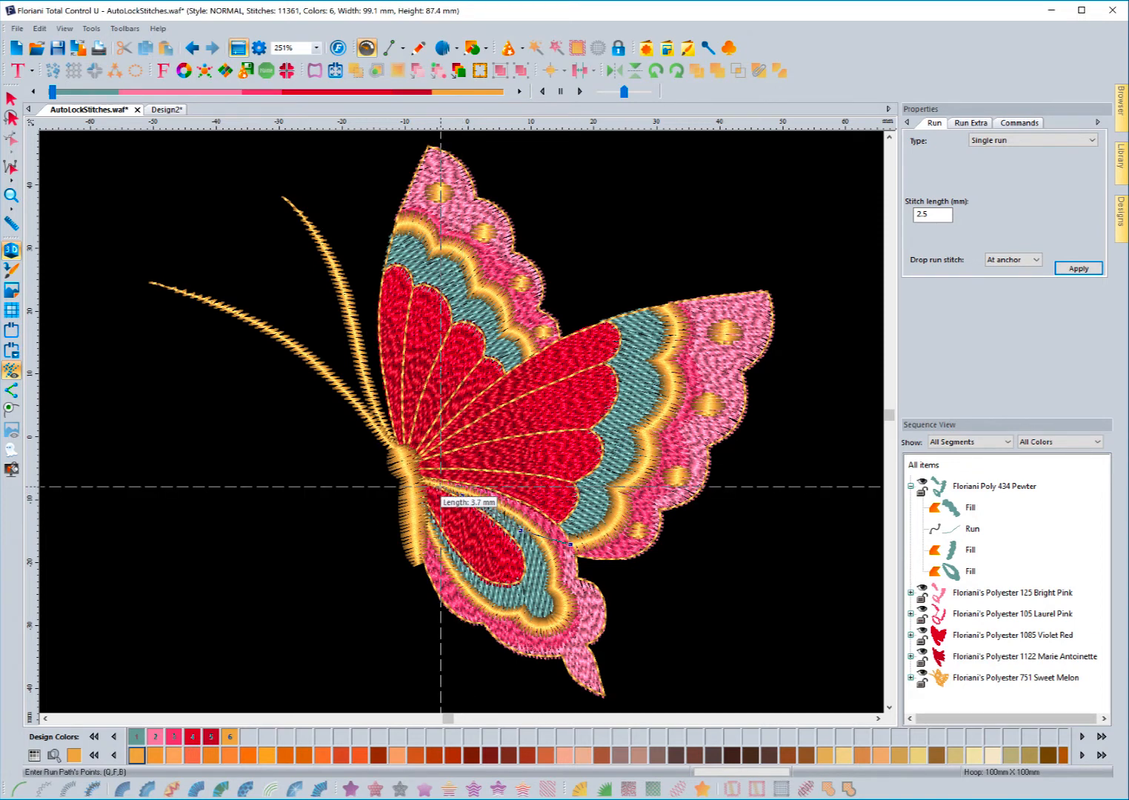
pyautogui.click(441, 486)
pyautogui.click(428, 500)
pyautogui.rightClick(427, 499)
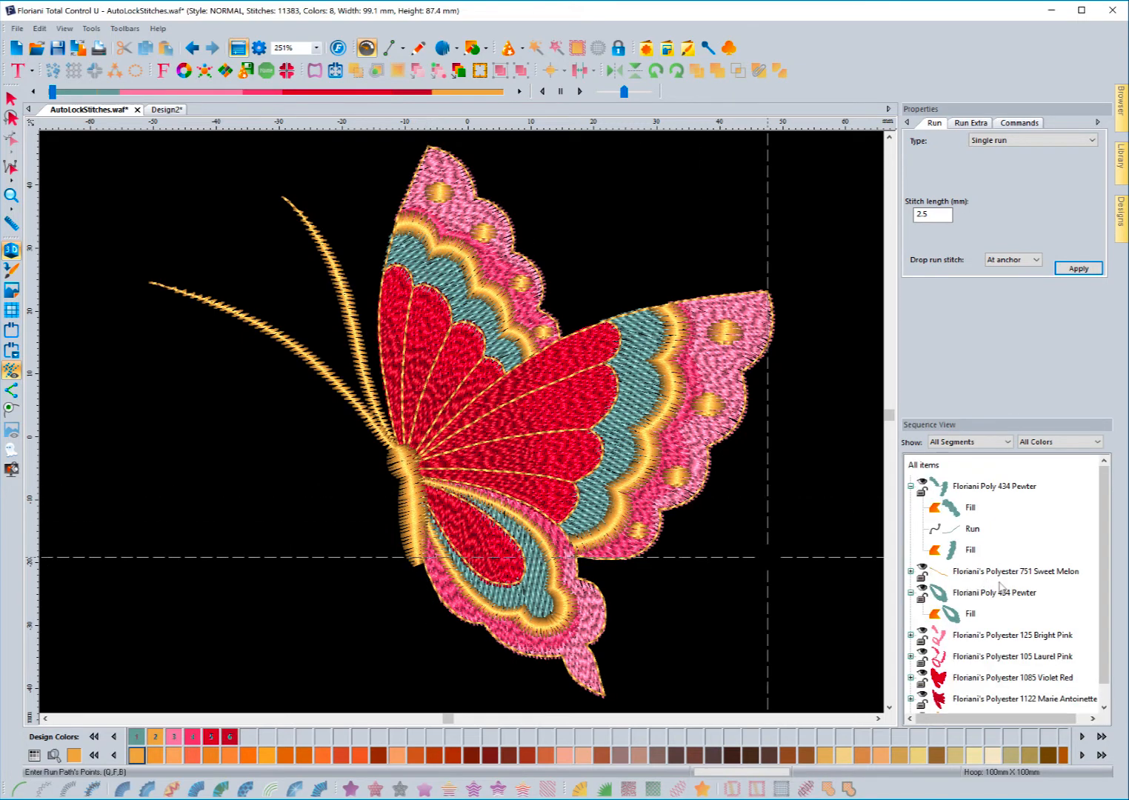
# Recolour the second connecting run to Floriani Poly 434 Pewter, merging all the Pewter fills and runs into one group, and clear the selection
pyautogui.click(970, 550)
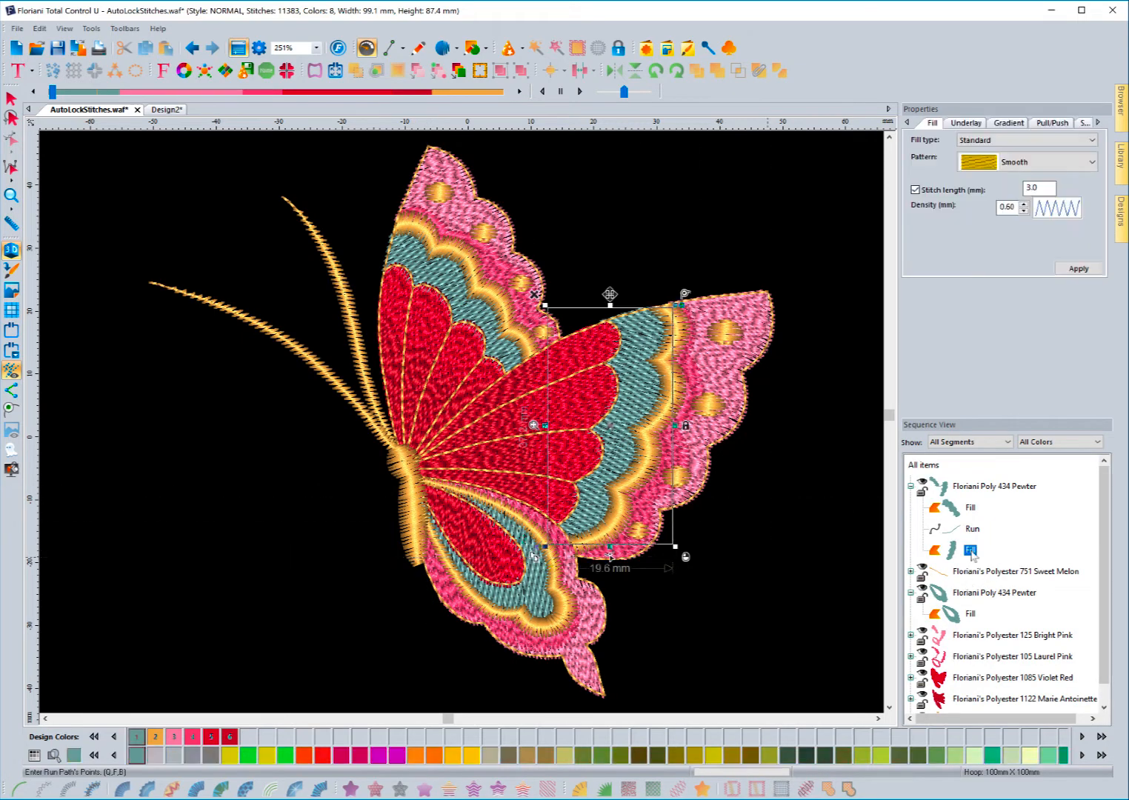
pyautogui.click(978, 572)
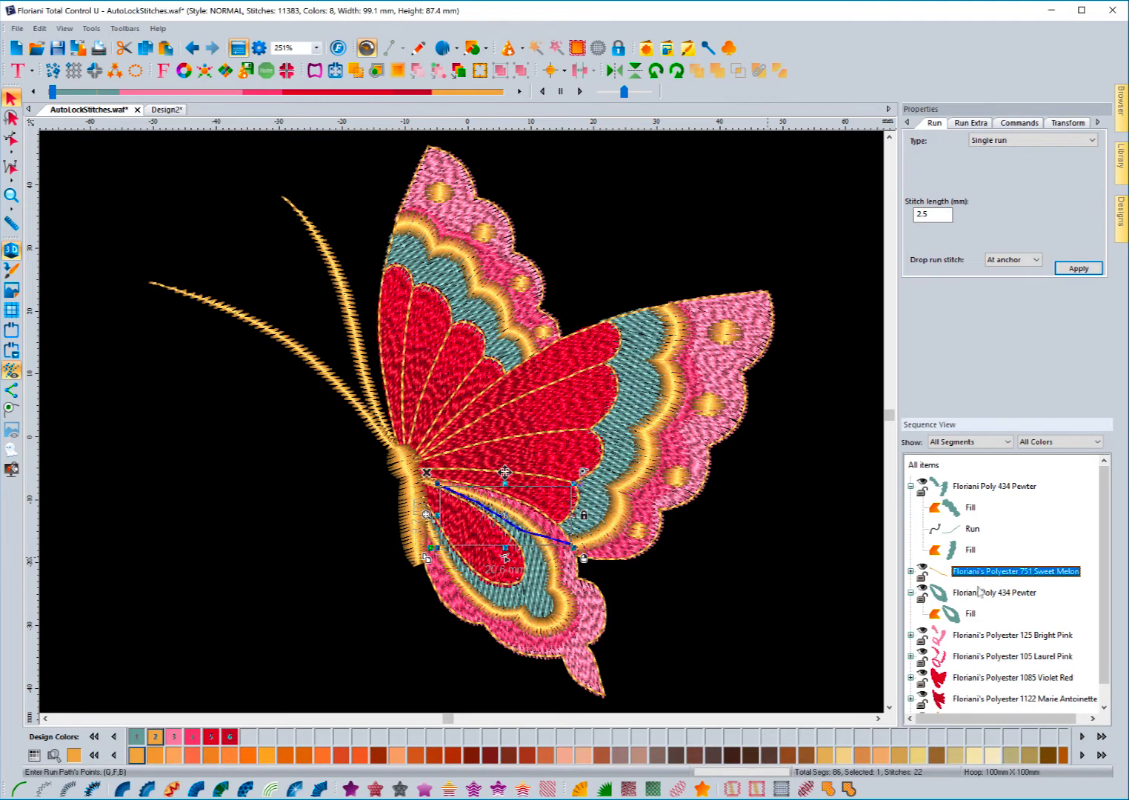
pyautogui.click(979, 594)
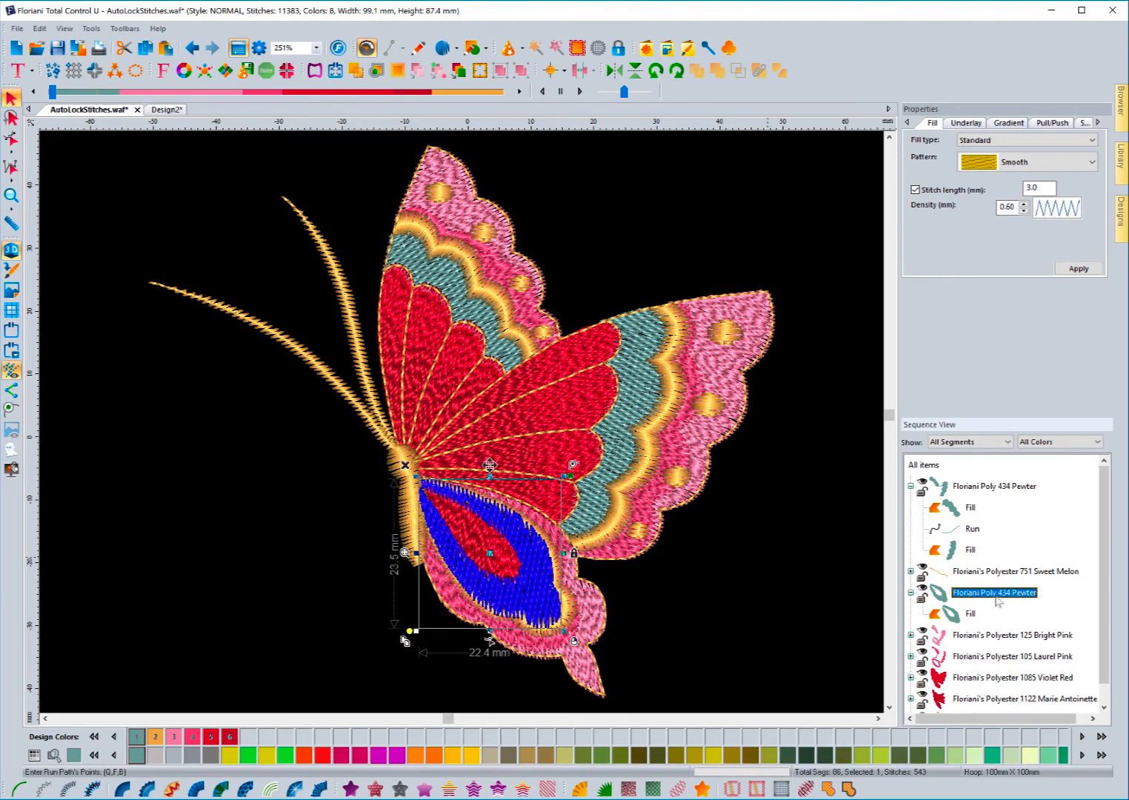
pyautogui.click(966, 489)
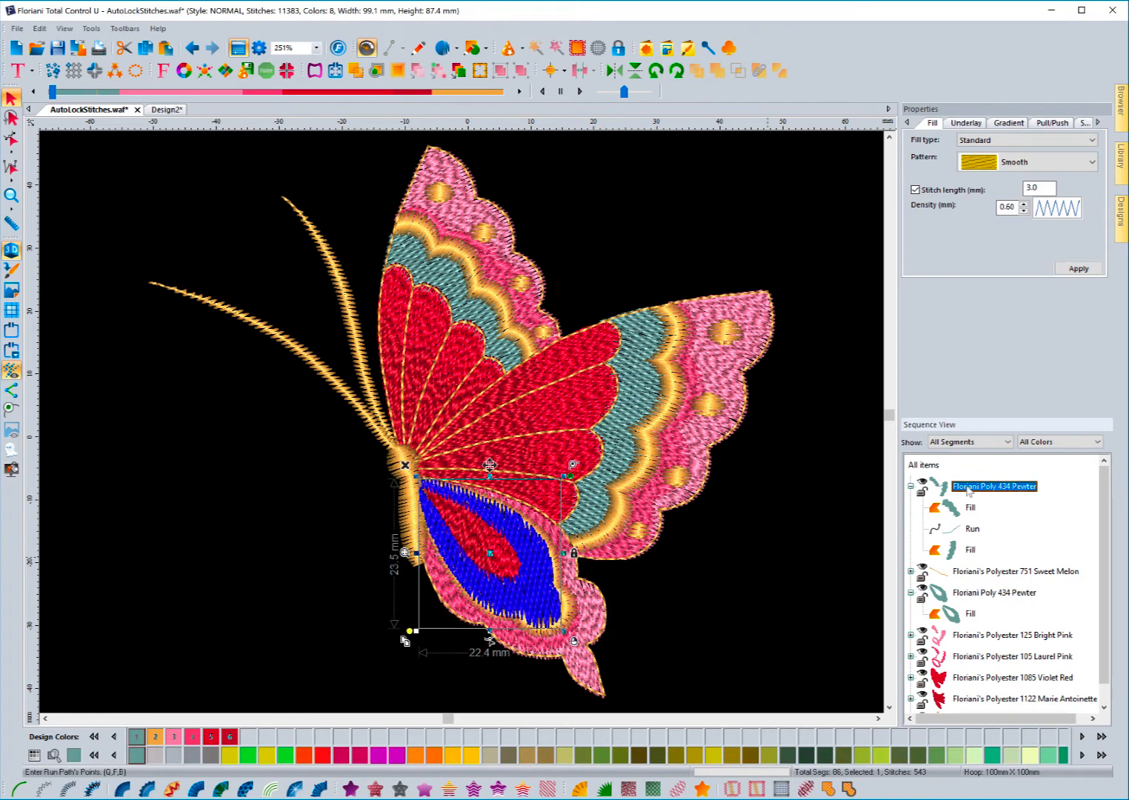
pyautogui.keyDown('shift'); pyautogui.click(979, 597); pyautogui.keyUp('shift')
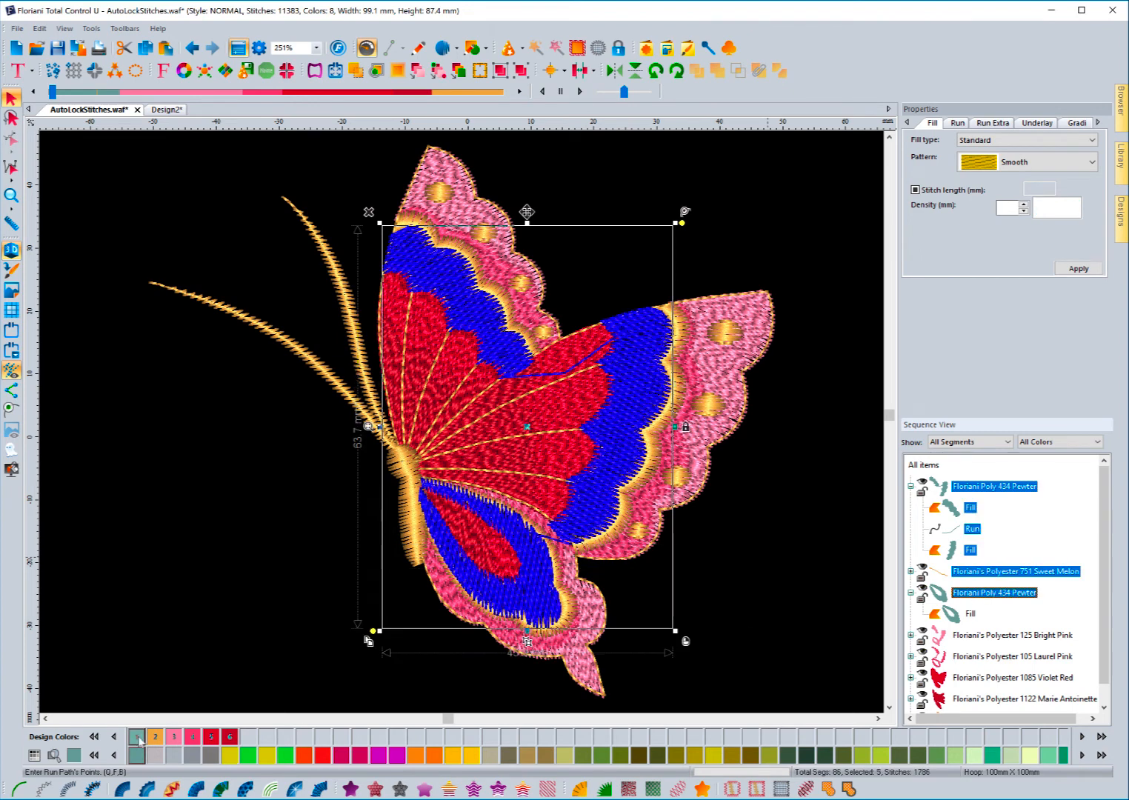
pyautogui.click(189, 552)
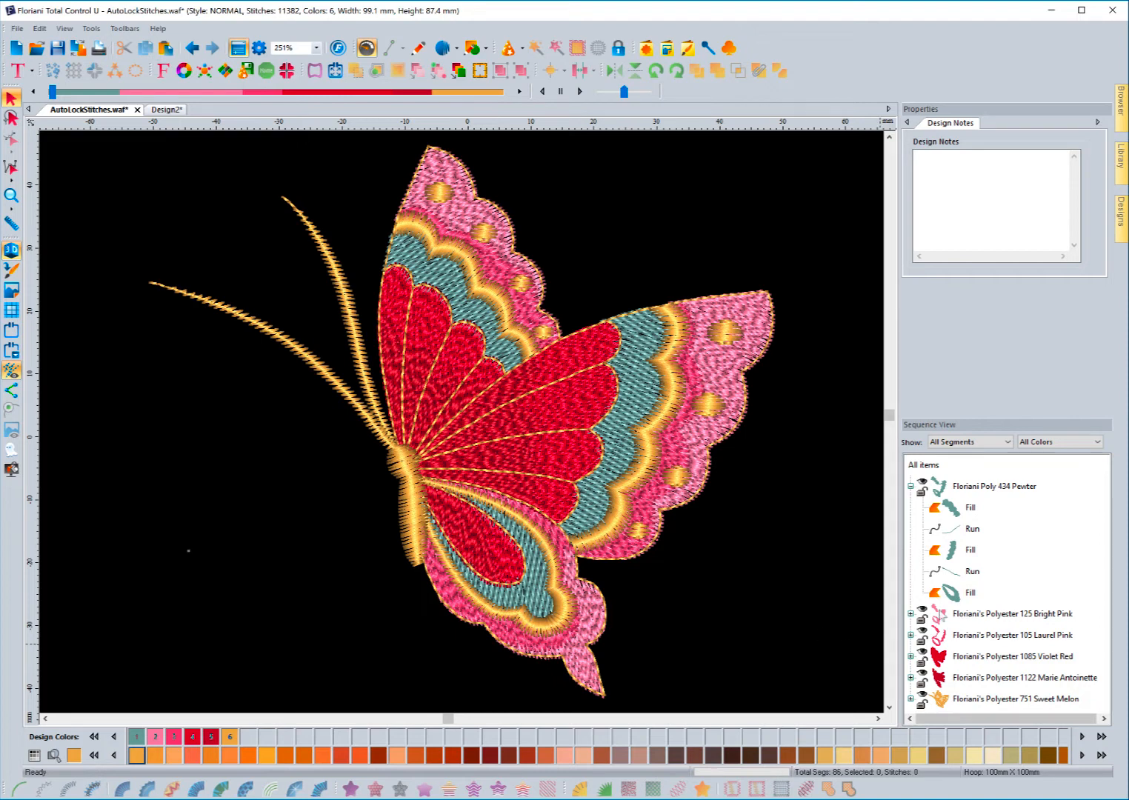
# Assign 125 Bright Pink to the upper-wing fill at the end of the Bright Pink group and start a run path after it
pyautogui.click(910, 613)
pyautogui.click(955, 679)
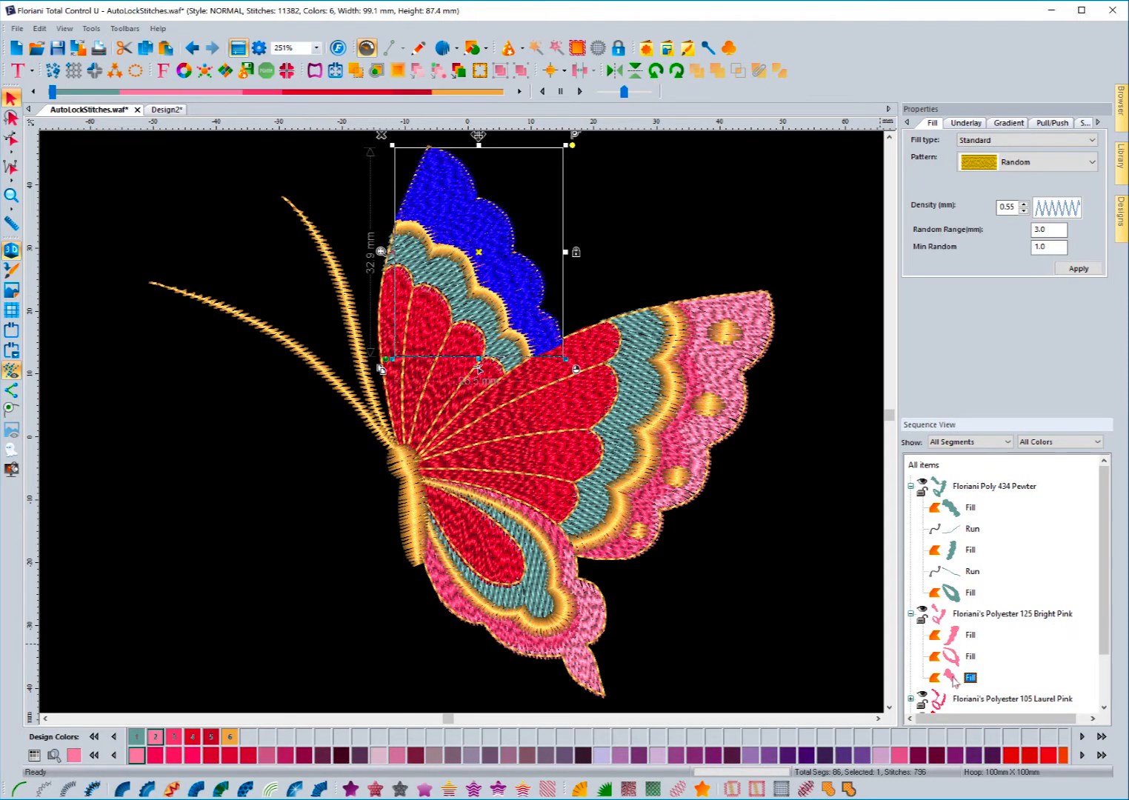
pyautogui.rightClick(953, 680)
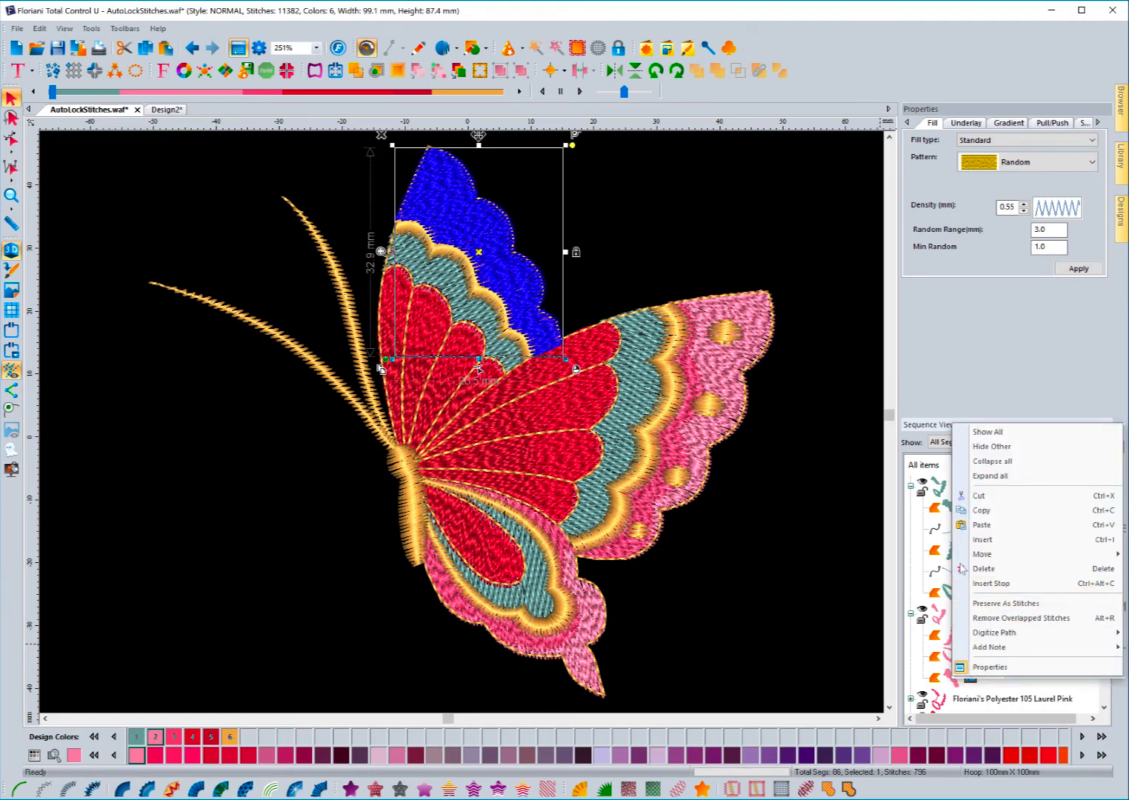
pyautogui.moveTo(989, 638)
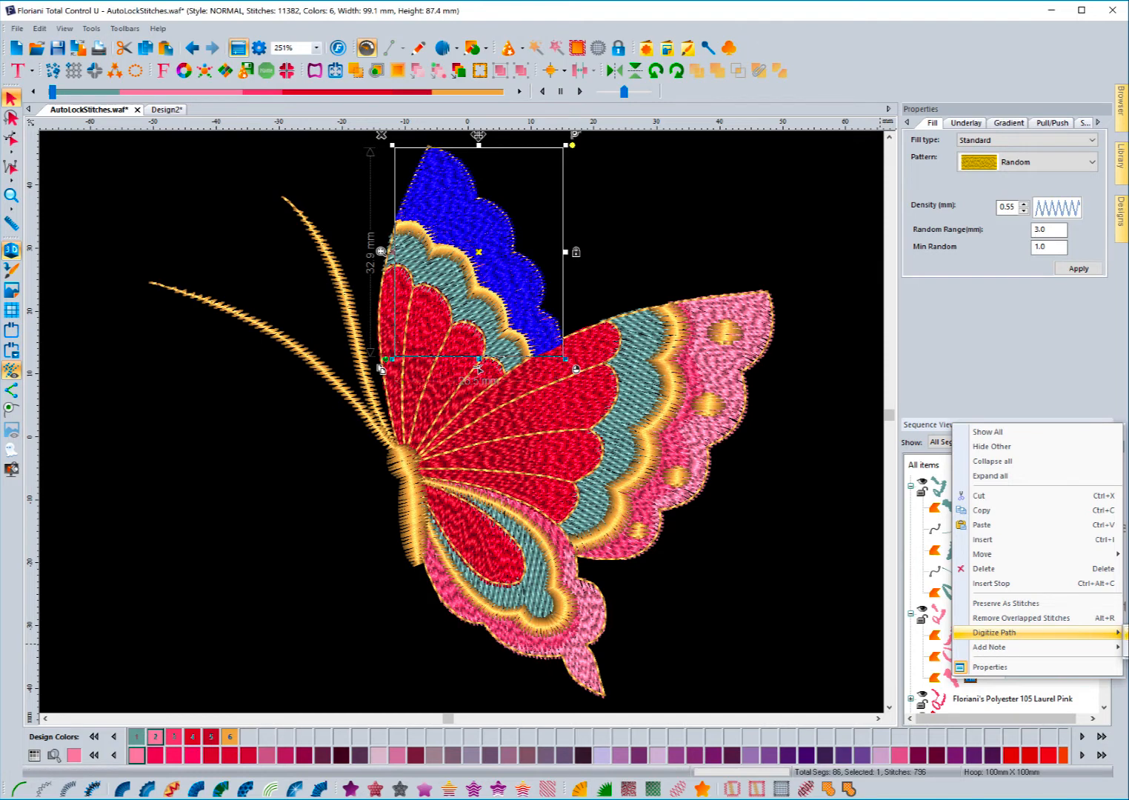
pyautogui.click(1125, 649)
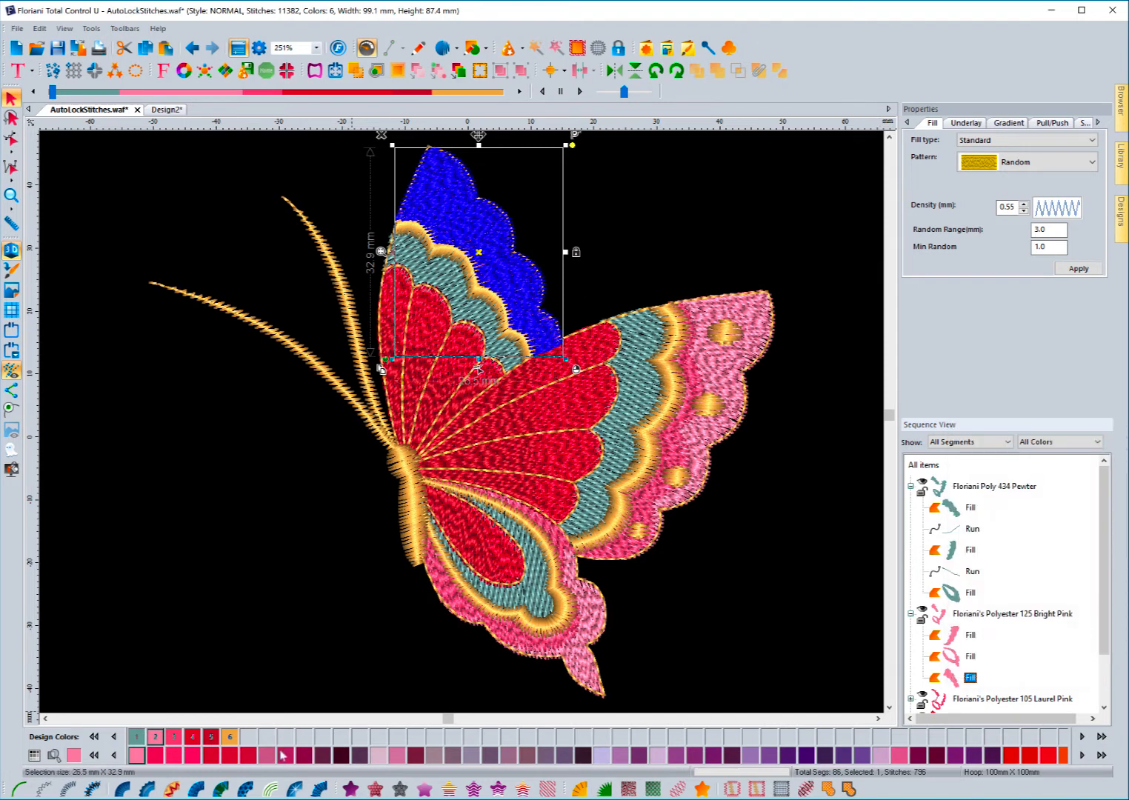
pyautogui.click(161, 738)
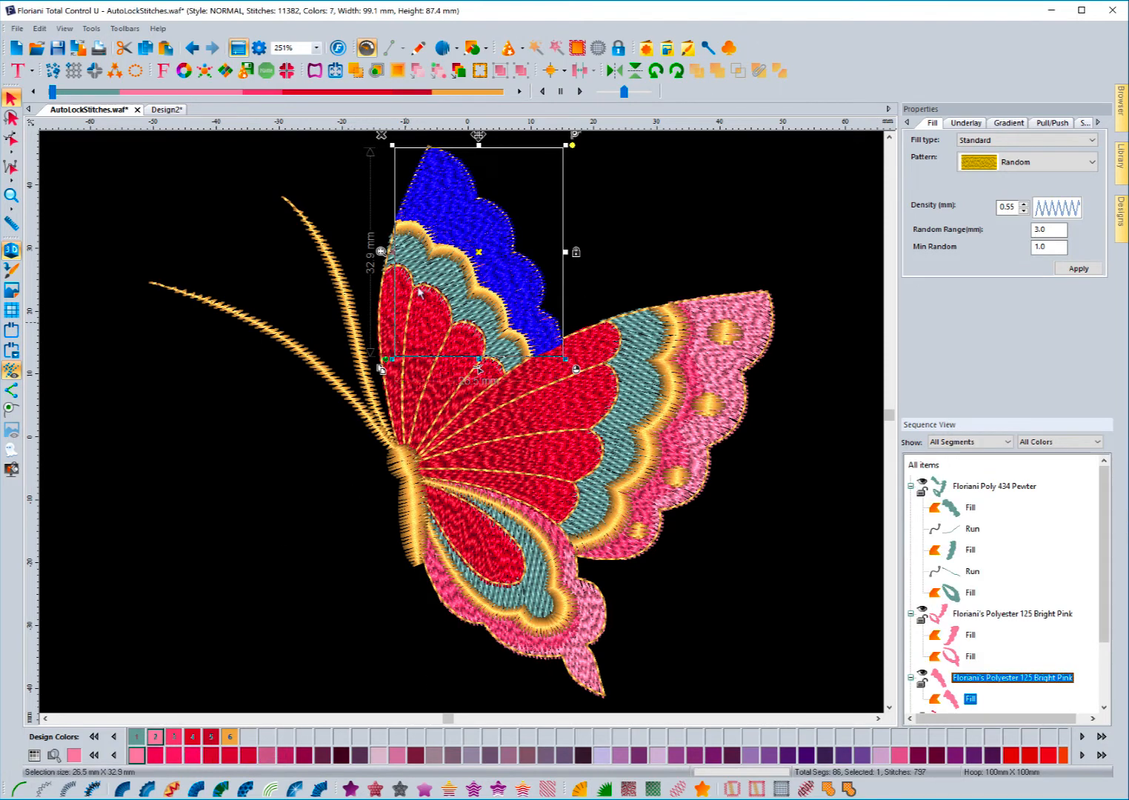
pyautogui.click(457, 51)
pyautogui.click(456, 71)
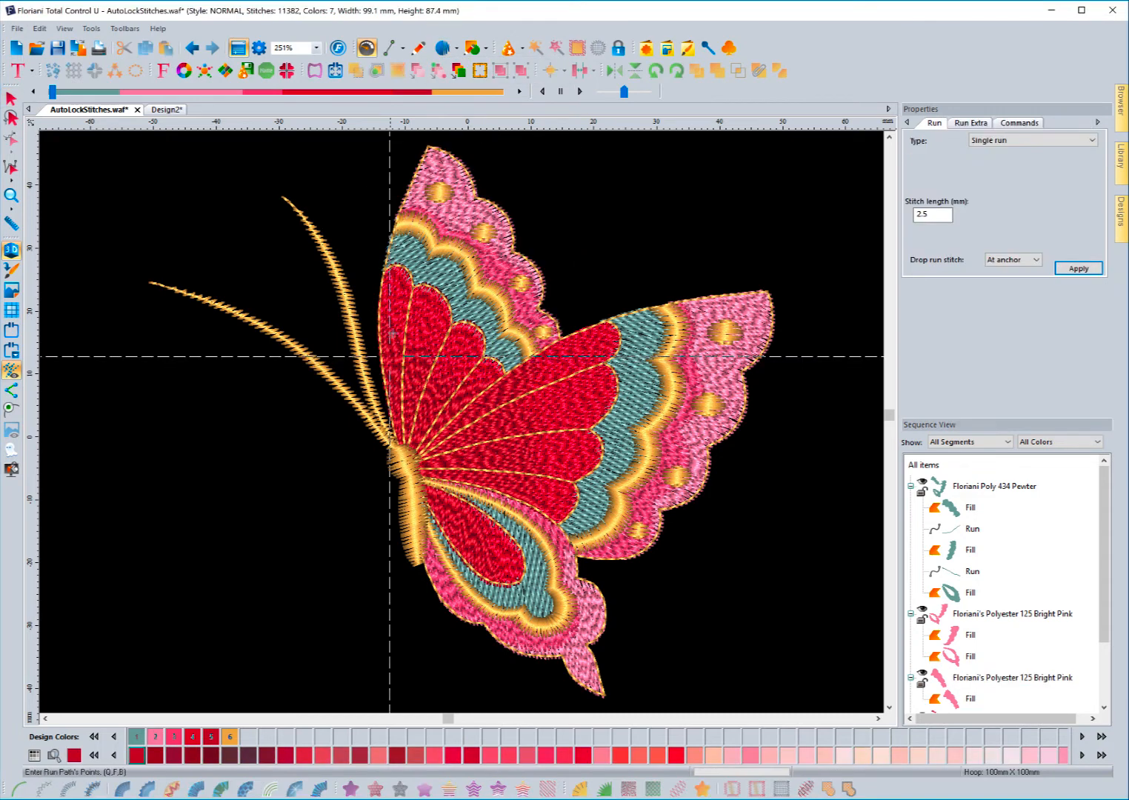
pyautogui.click(388, 297)
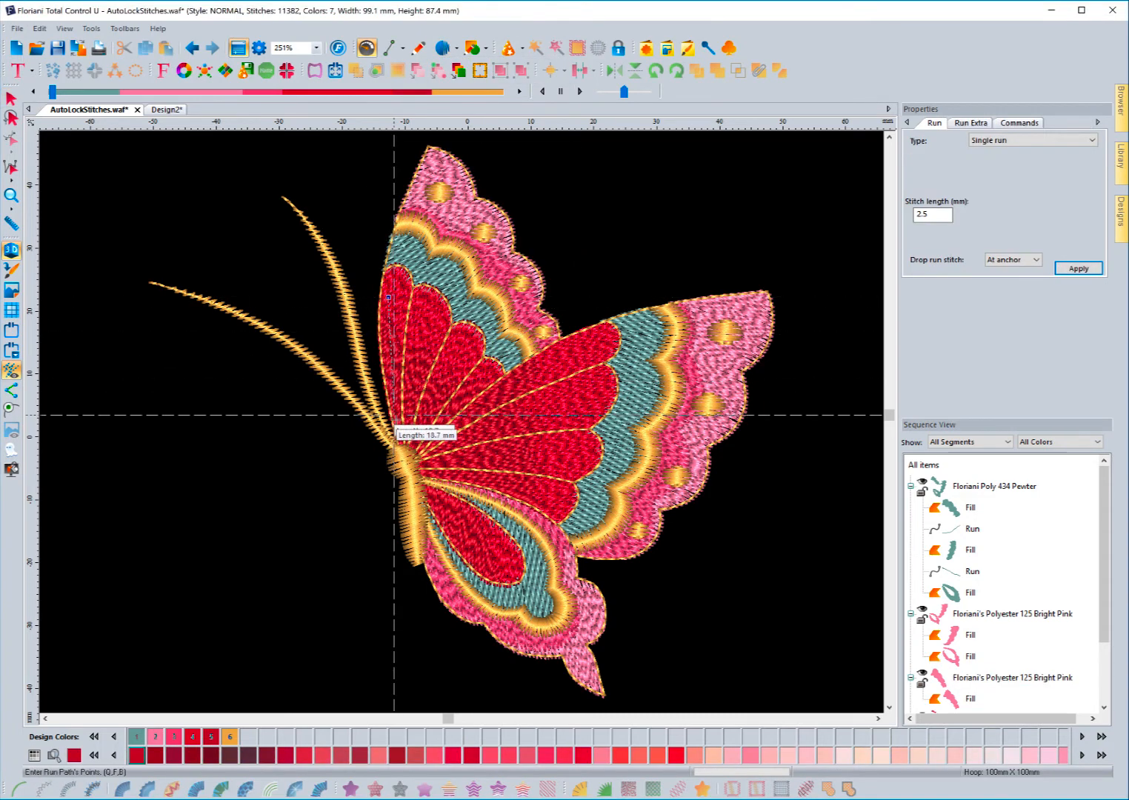
pyautogui.click(395, 396)
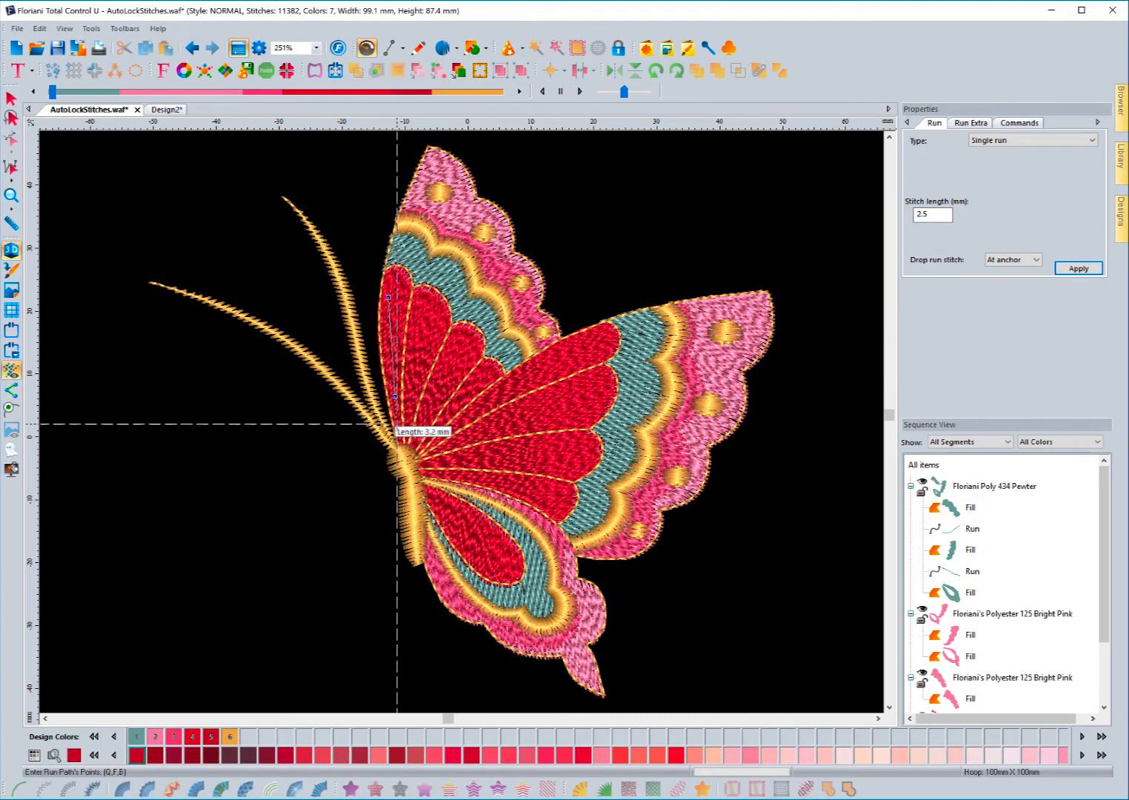
pyautogui.click(401, 438)
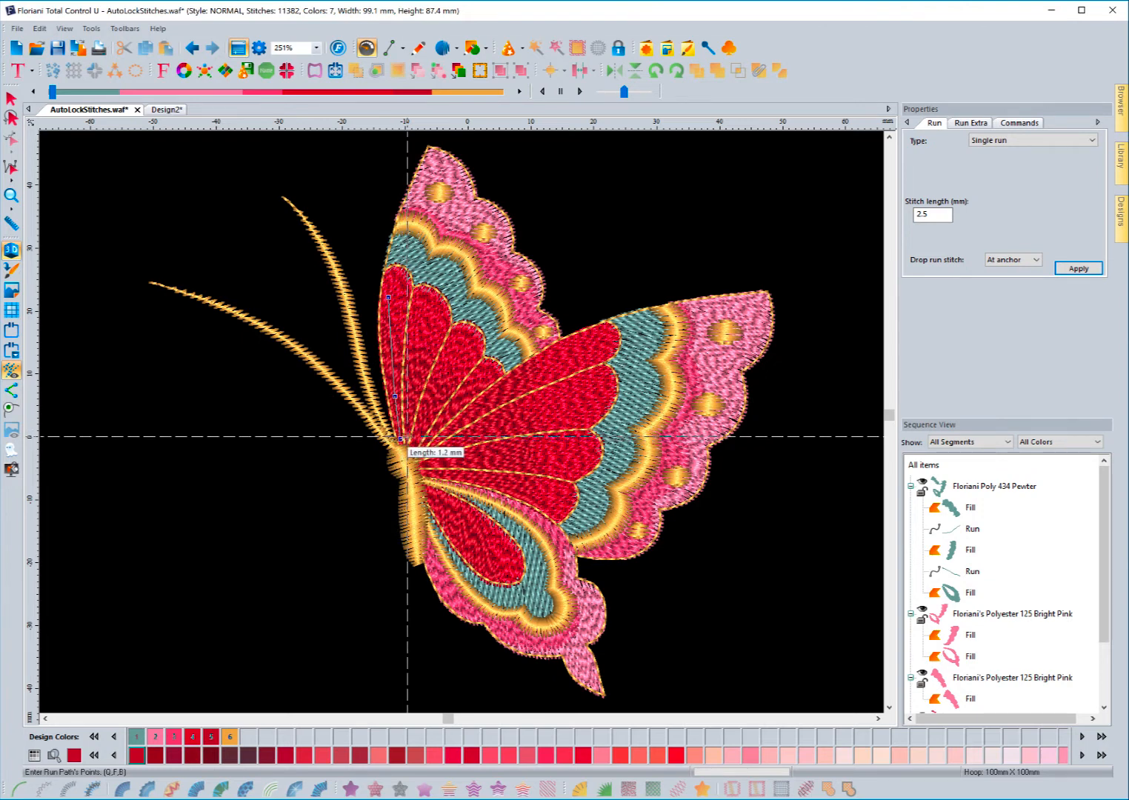
pyautogui.press('BackSpace')
pyautogui.press('BackSpace')
pyautogui.press('BackSpace')
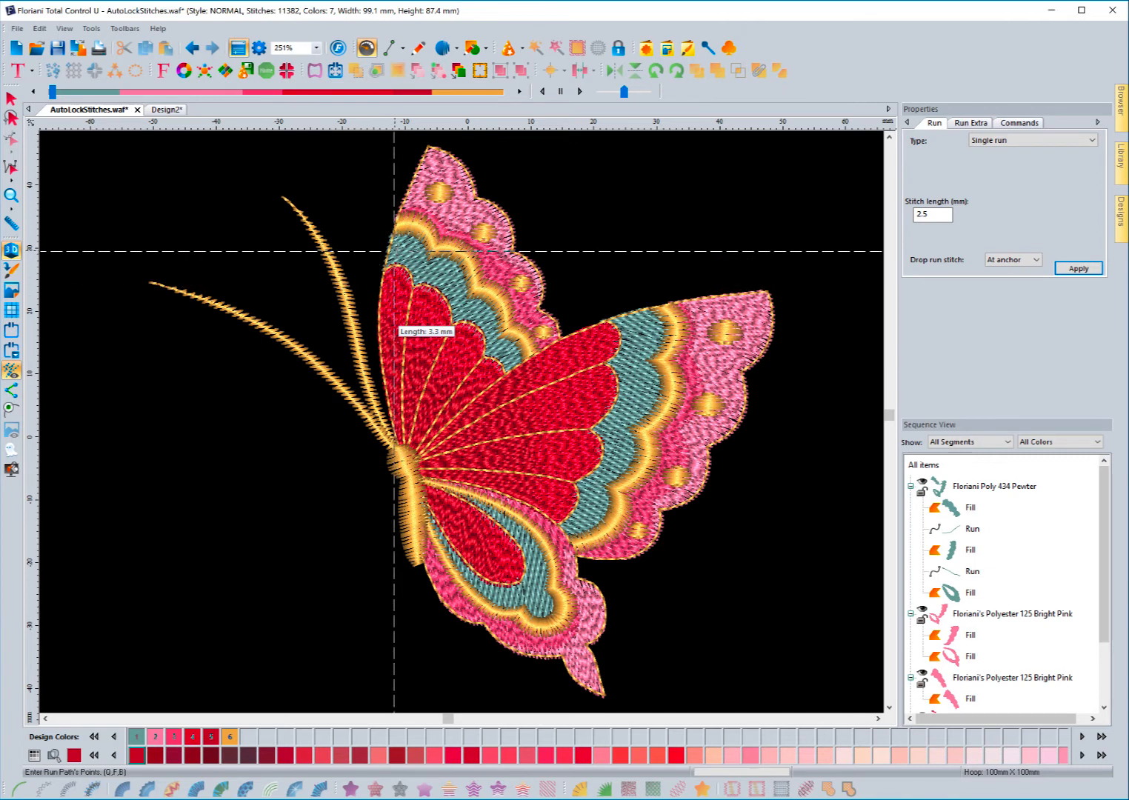
# Digitize a zigzag single-run path about 23 mm tall along the upper wing's Pewter band, from its outer edge to the lower wing
pyautogui.click(389, 262)
pyautogui.click(411, 231)
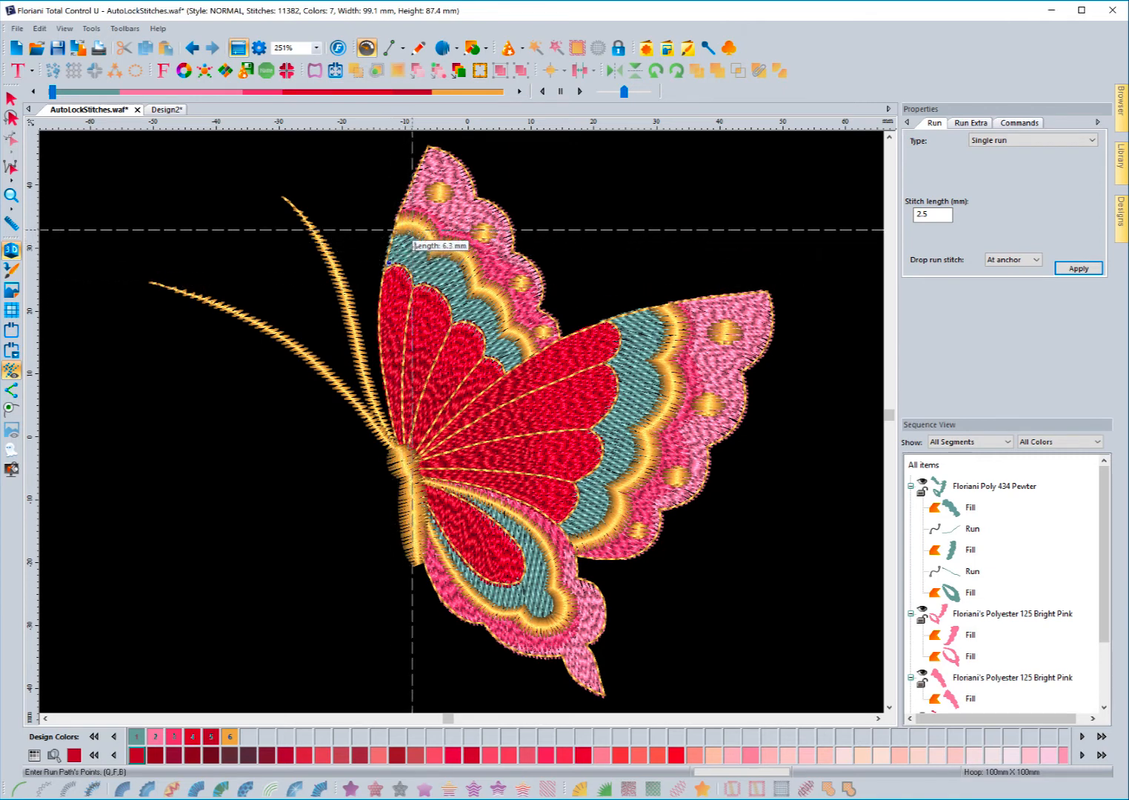
pyautogui.click(411, 275)
pyautogui.click(432, 247)
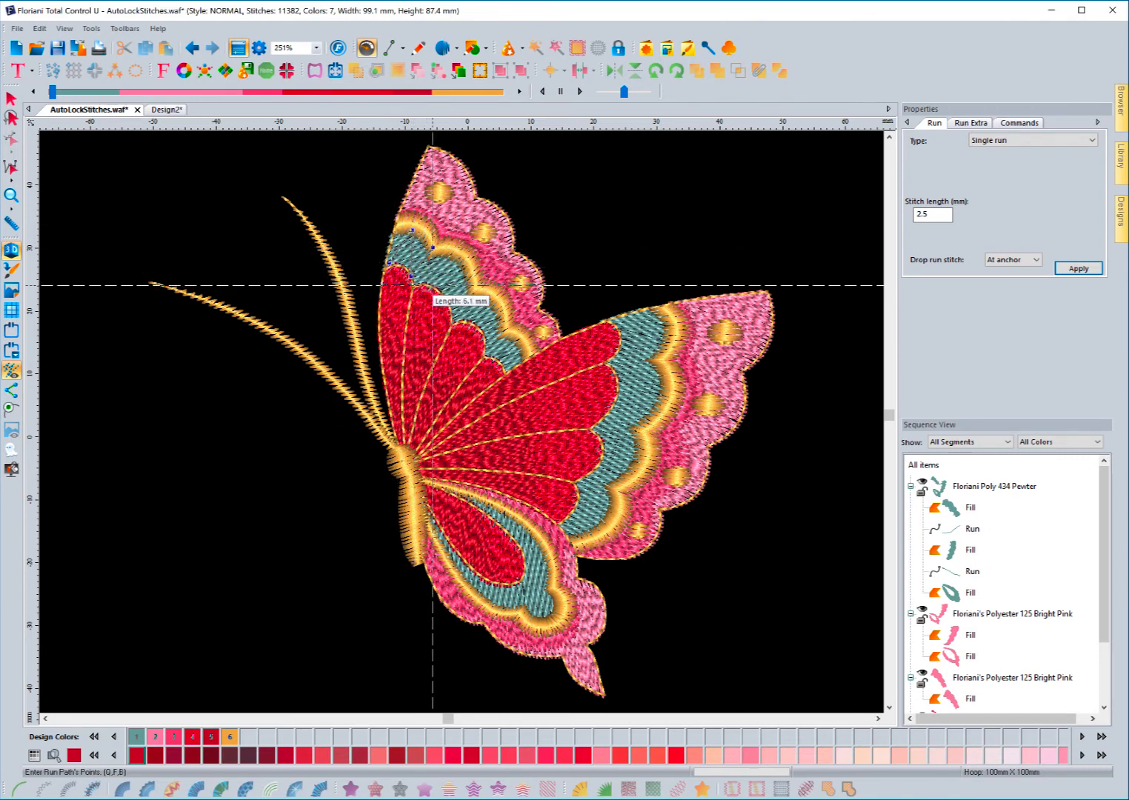
pyautogui.click(431, 288)
pyautogui.click(463, 260)
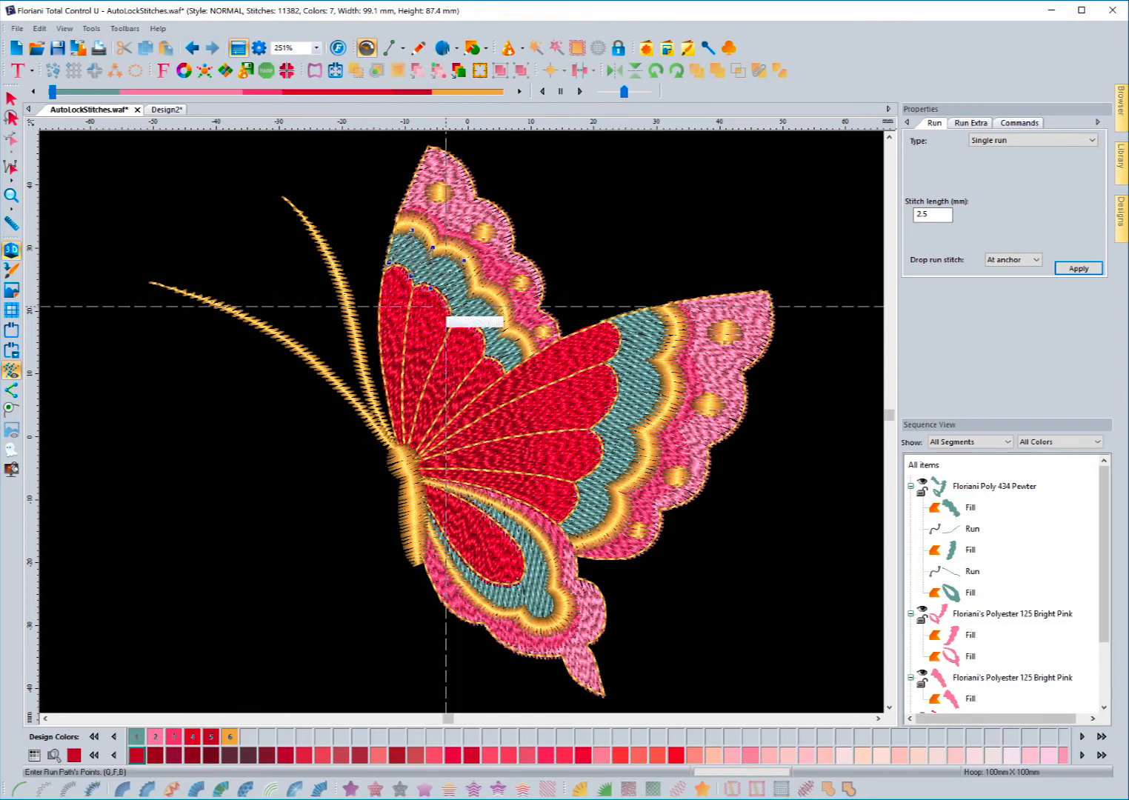
pyautogui.click(448, 306)
pyautogui.click(478, 288)
pyautogui.click(461, 322)
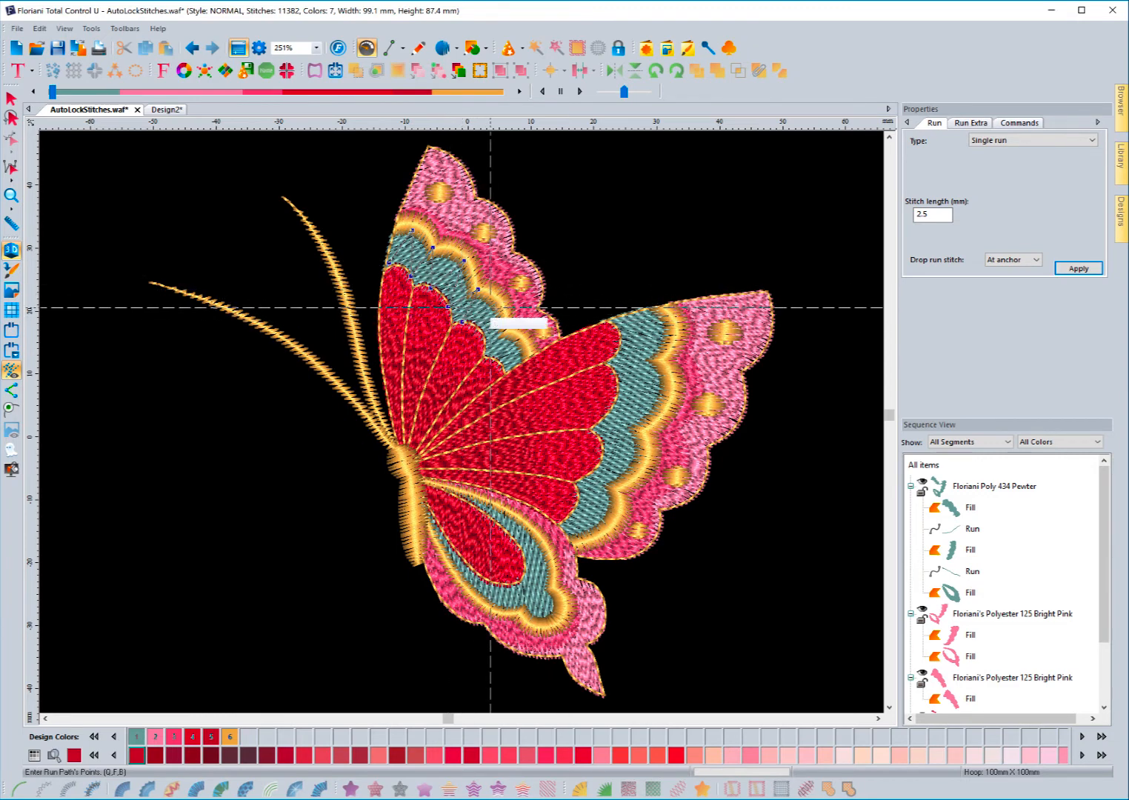
pyautogui.click(501, 305)
pyautogui.click(484, 334)
pyautogui.click(508, 330)
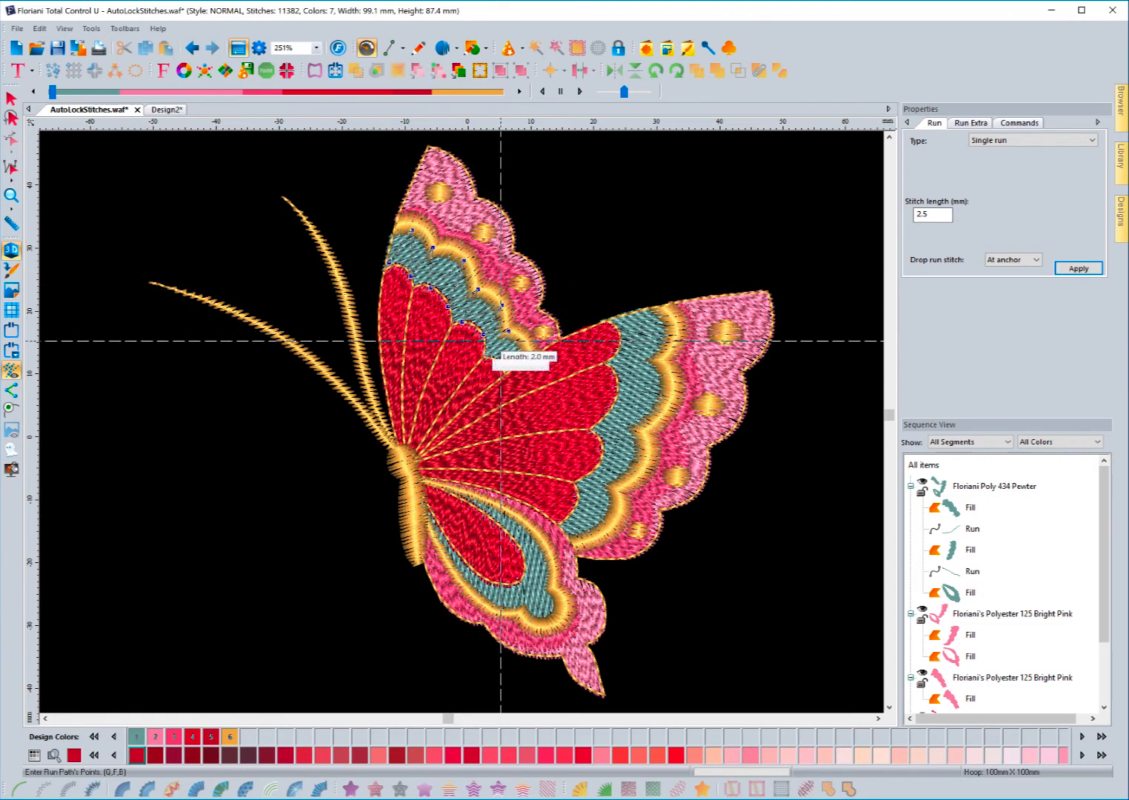
pyautogui.click(482, 360)
pyautogui.click(525, 345)
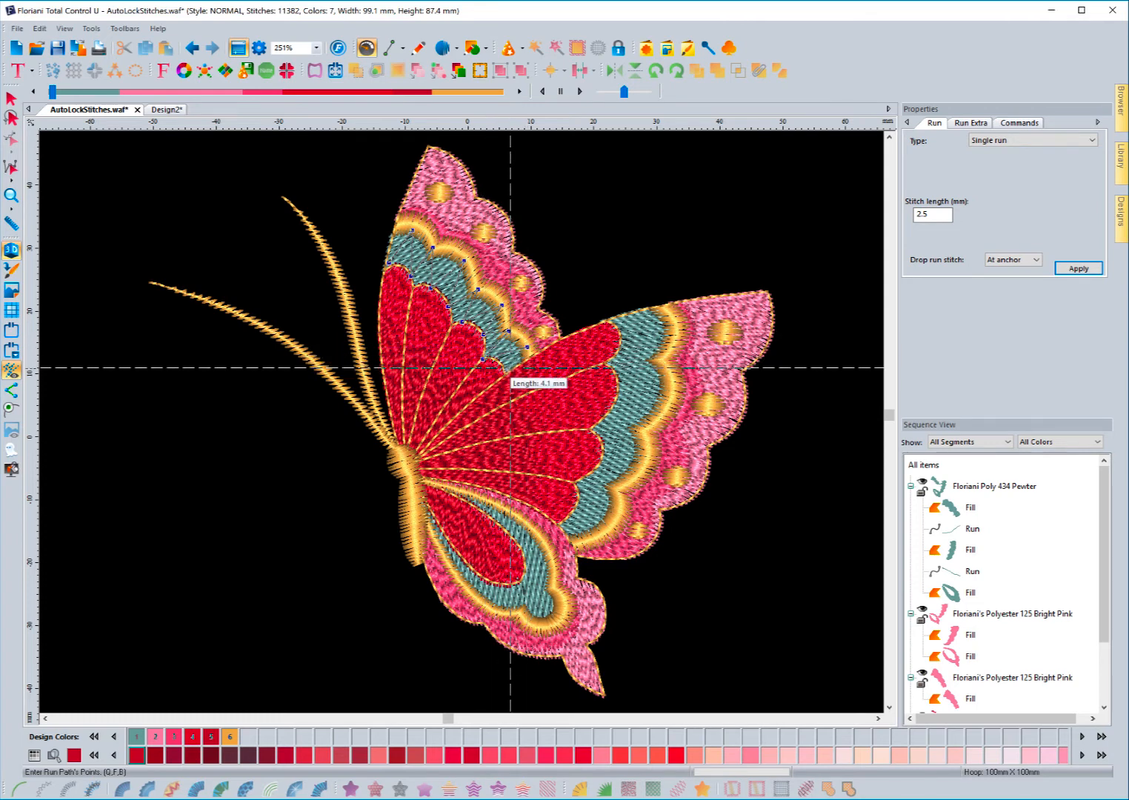
pyautogui.click(506, 374)
pyautogui.press('Return')
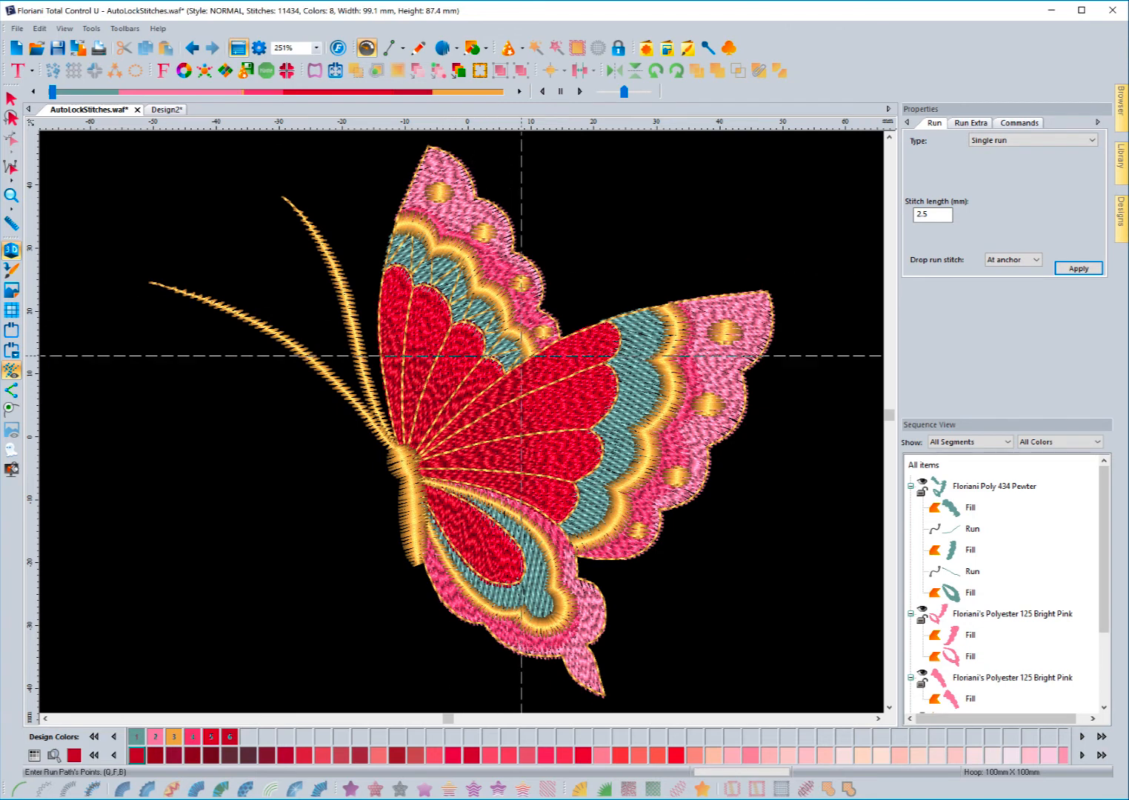
# Recolour the new Sweet Melon zigzag run to Floriani's Polyester 125 Bright Pink and clear the selection
pyautogui.scroll(-3, 1038, 670)
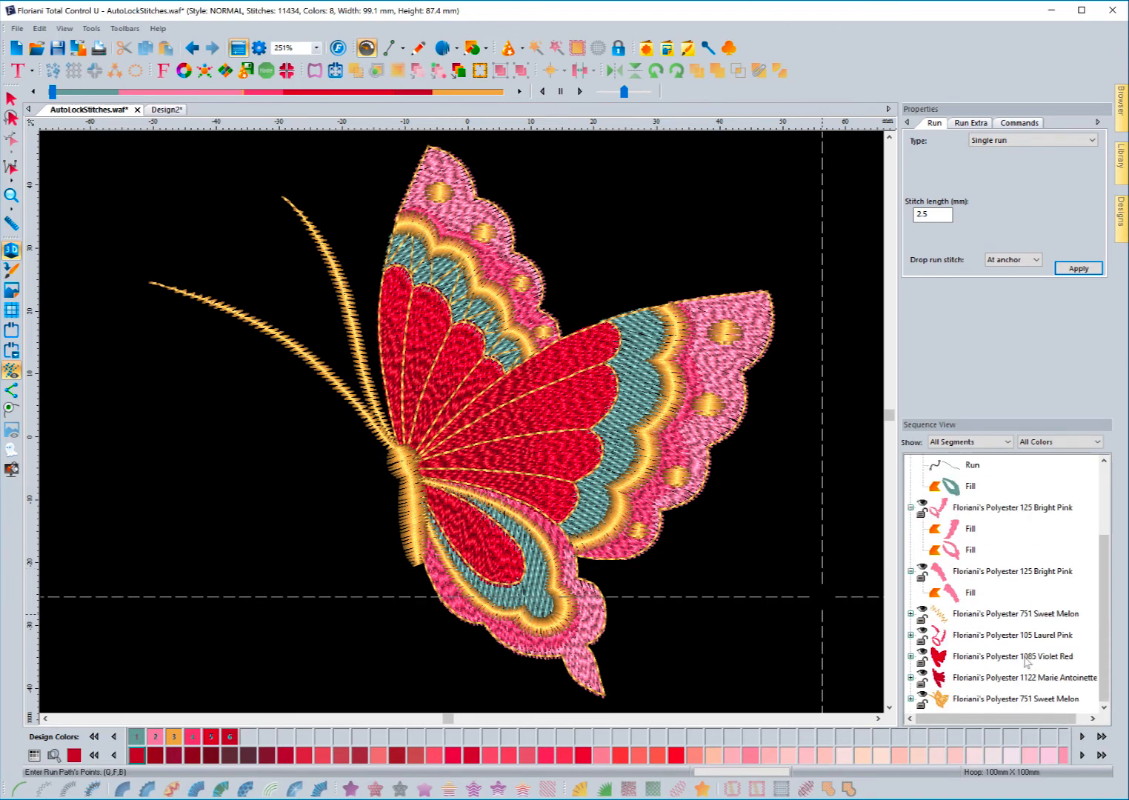
pyautogui.click(1015, 613)
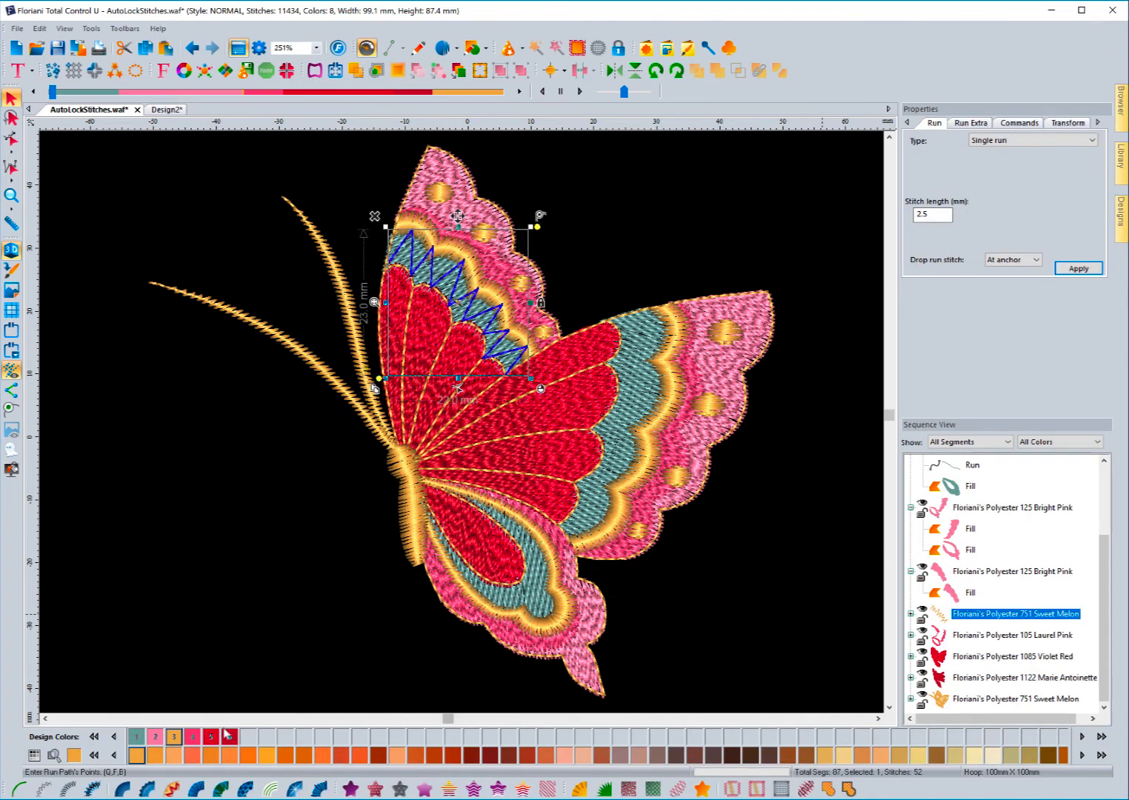
pyautogui.click(155, 735)
pyautogui.click(216, 549)
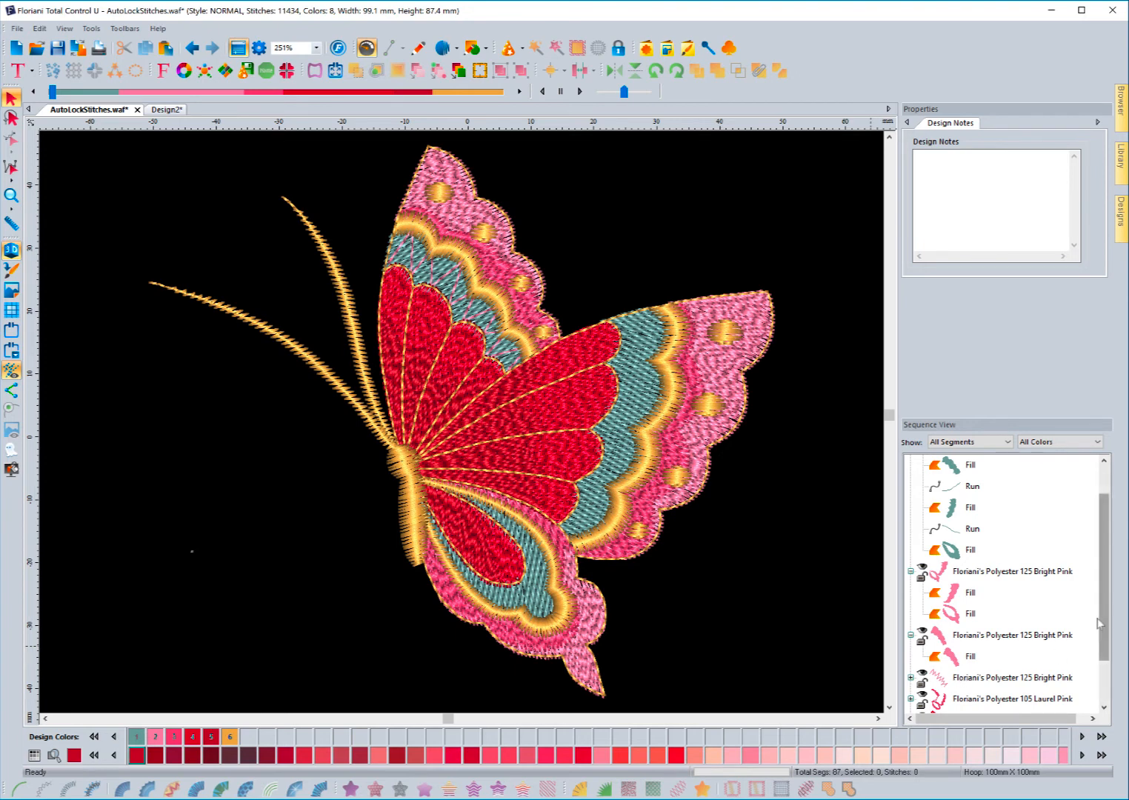
pyautogui.moveTo(1102, 621); pyautogui.dragTo(1121, 704)
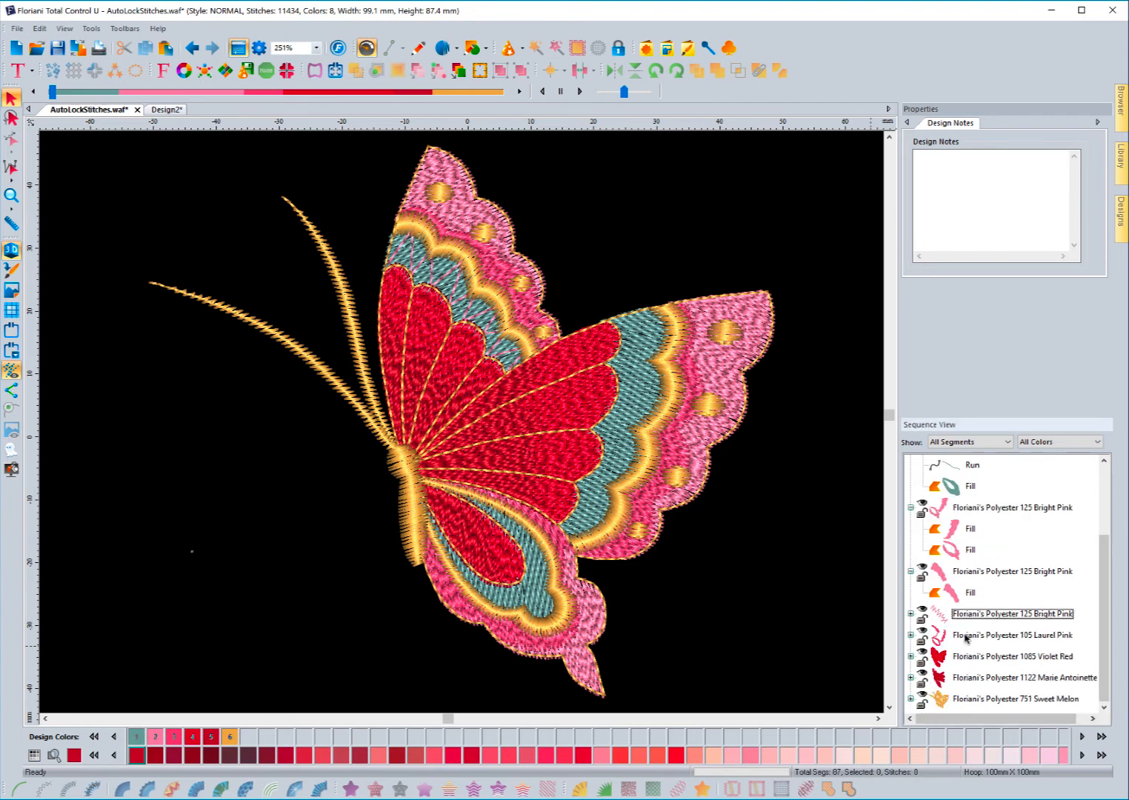